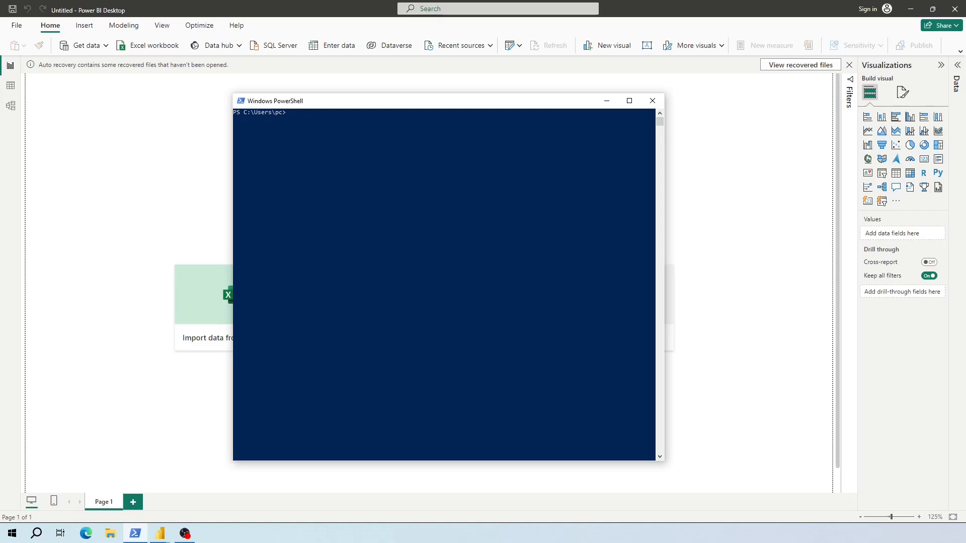
Query the status of the SQL SERVER (SQLEXPRESS) service with get-service in PowerShell
type("get-service -name 'SQL SERVER")
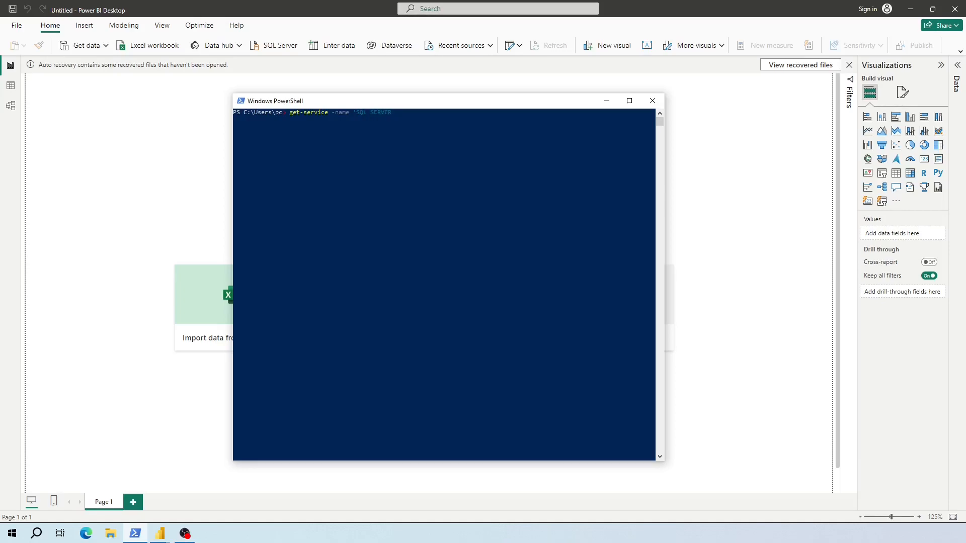
type(" (SQLEXPRESS)'")
key("Return")
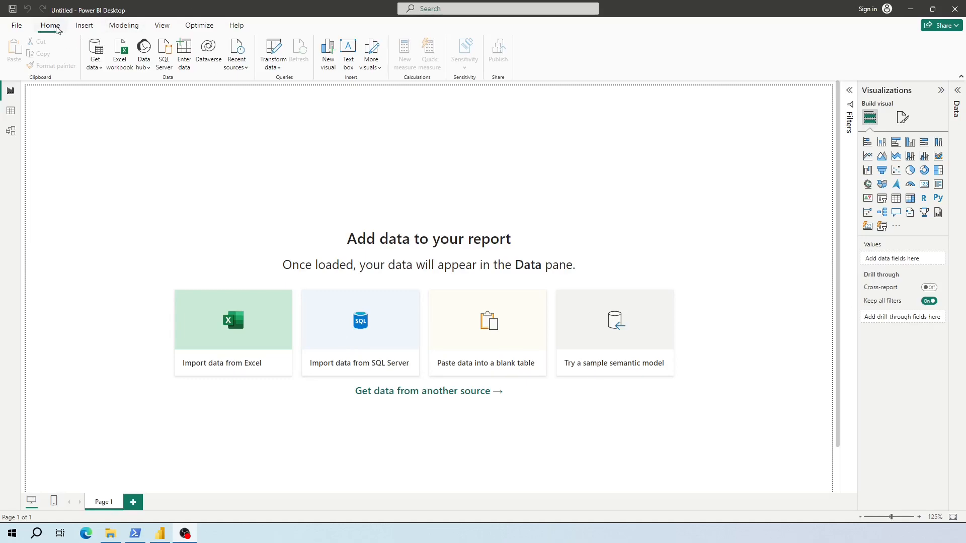
In Power BI Desktop, connect to the SQL Server instance localhost\SQLEXPRESS in Import mode, leaving the database blank
left_click(97, 67)
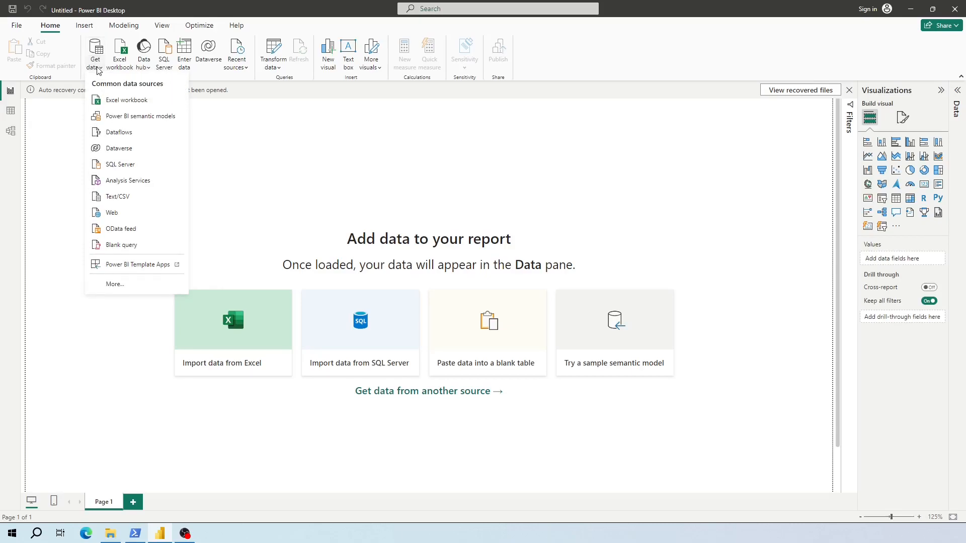
left_click(117, 166)
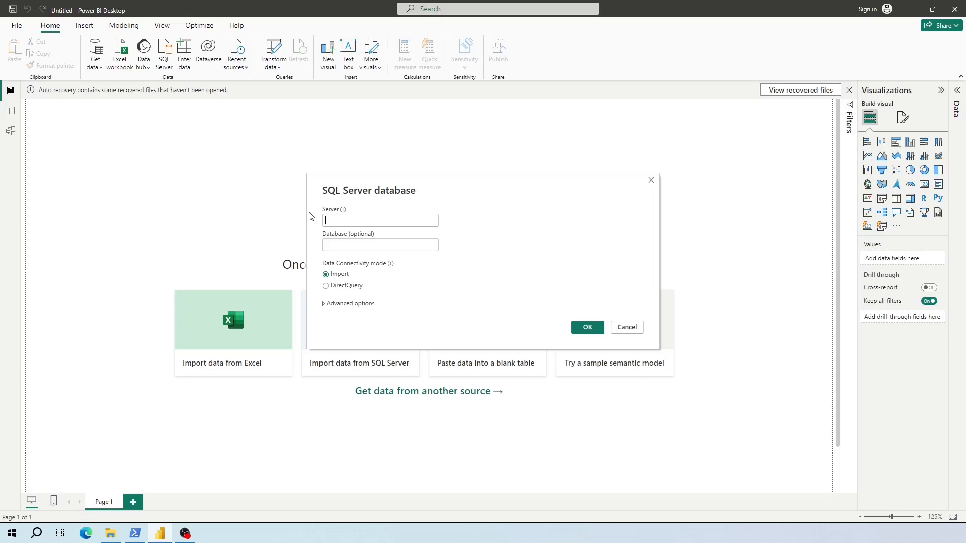
type("loca")
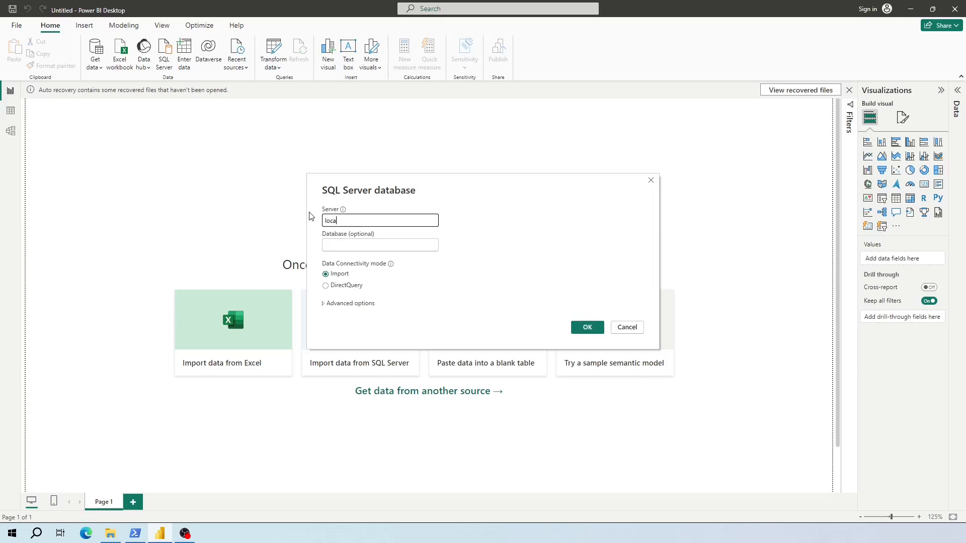
type("lhost\\SQLEXPRESS")
left_click(340, 245)
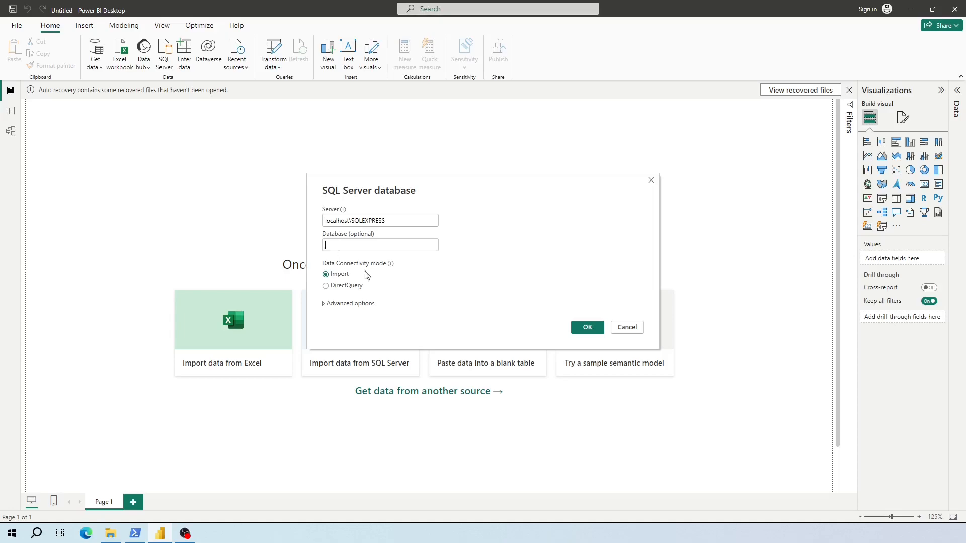
left_click(584, 332)
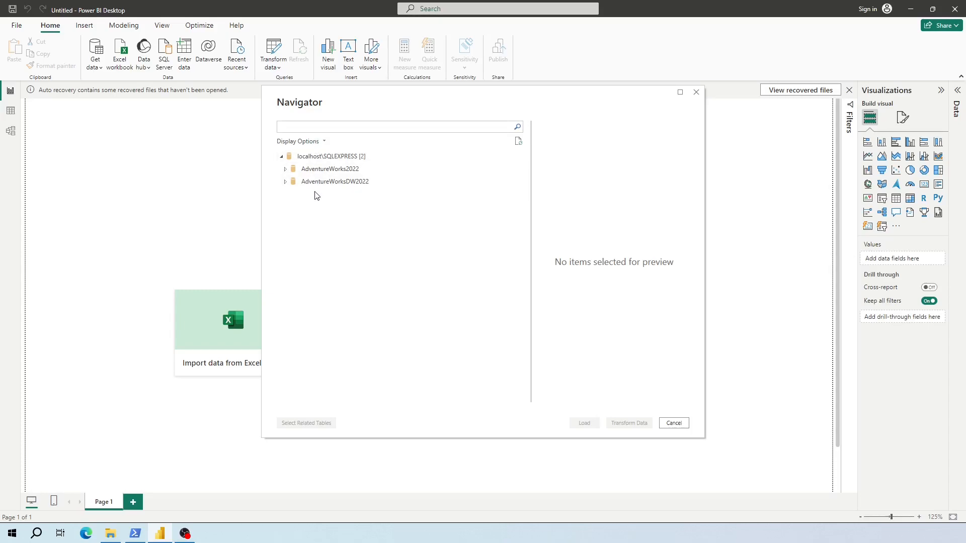
Load EmployeeDetailsTable and EmpMinMaxSalaryTab, plus ListOfSalesRepByTerritory, NetSaleByCountryByYear and NetSalesByTerritoryByYear from AdventureWorksDW2022
double_click(324, 169)
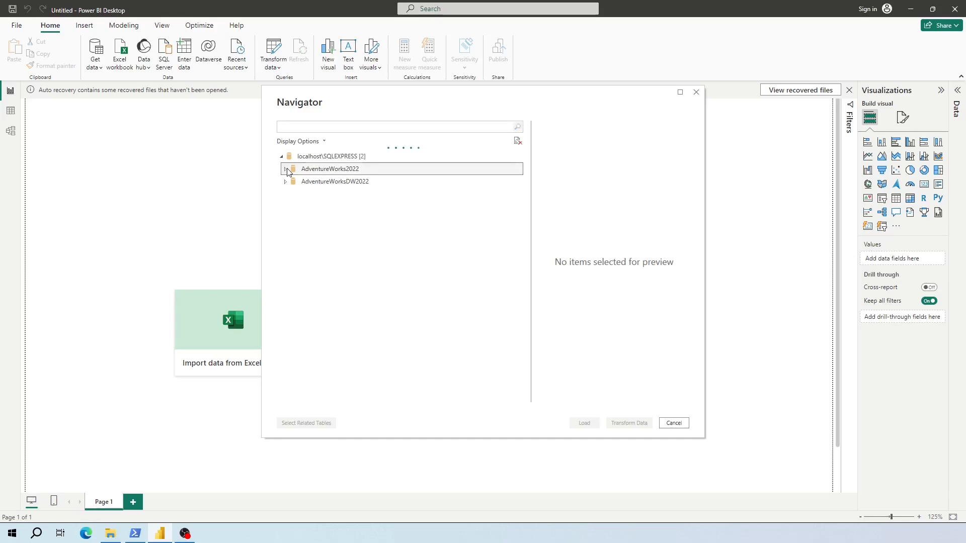
left_click_drag(519, 214, 521, 317)
left_click(285, 397)
left_click(285, 169)
left_click(285, 183)
left_click(296, 308)
left_click(297, 295)
left_click(296, 283)
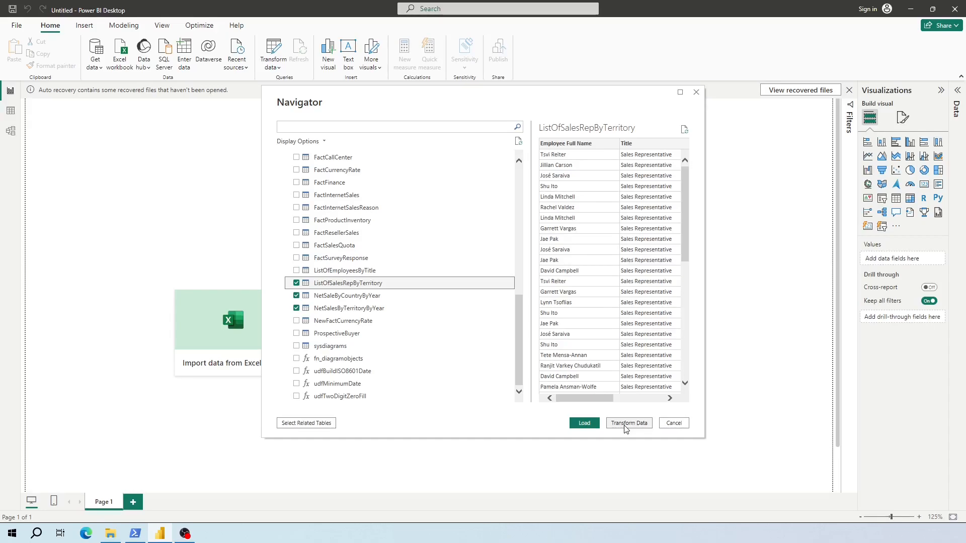
left_click(584, 423)
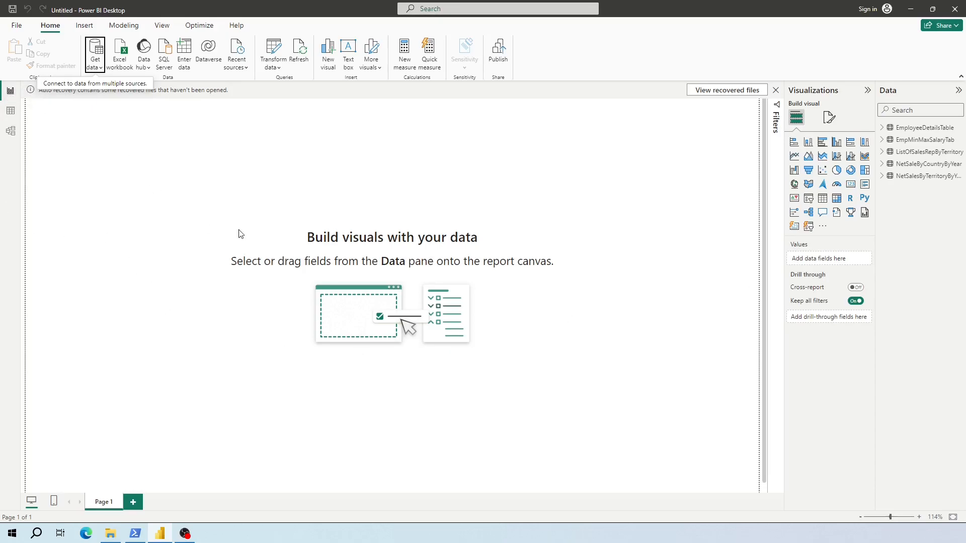
Review the loaded tables in the table and model views, including EmpMinMaxSalaryTab, and look at the data transformation options
left_click(10, 110)
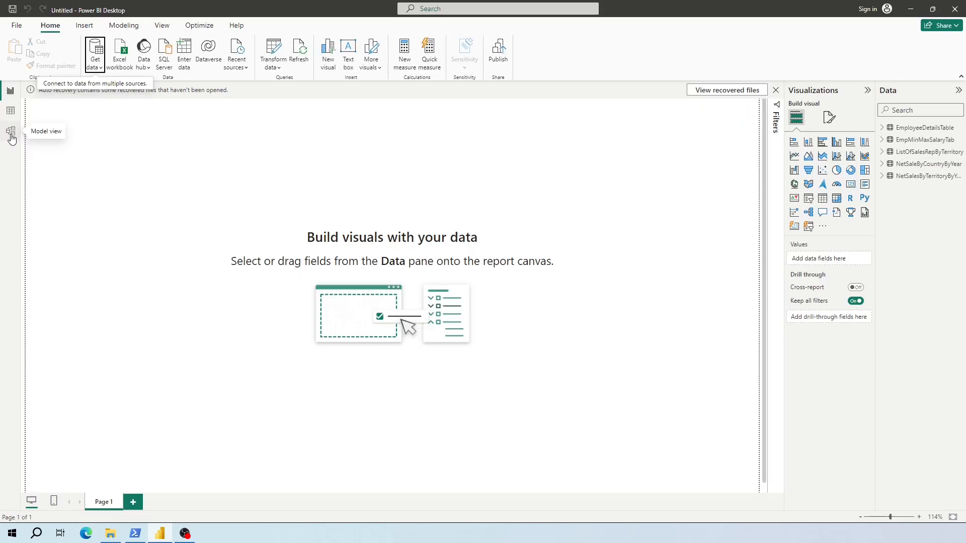
left_click(11, 137)
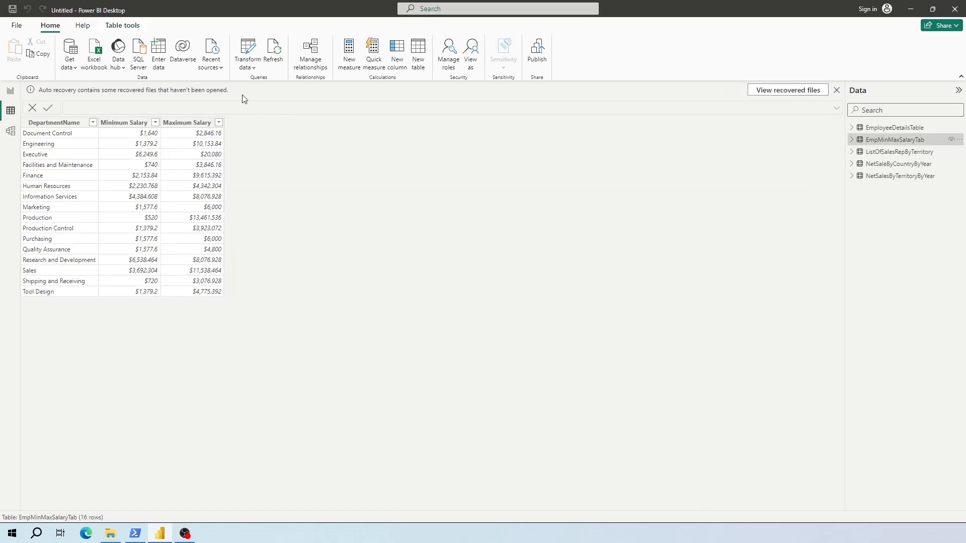
left_click(255, 71)
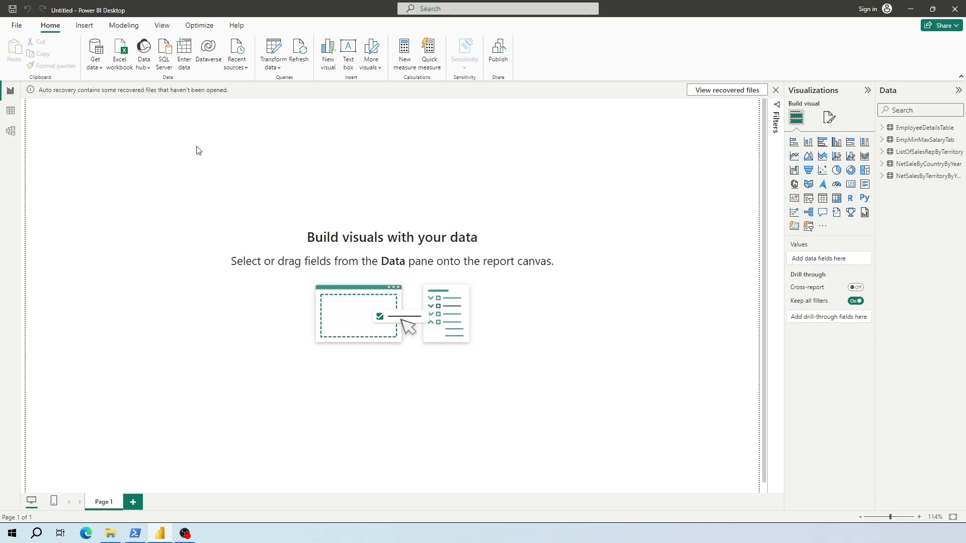
Build a clustered column chart from NetSaleByCountryByYear with FiscalYear on the X-axis, NetSales on the Y-axis and SalesTerritoryCountry as legend
left_click(836, 142)
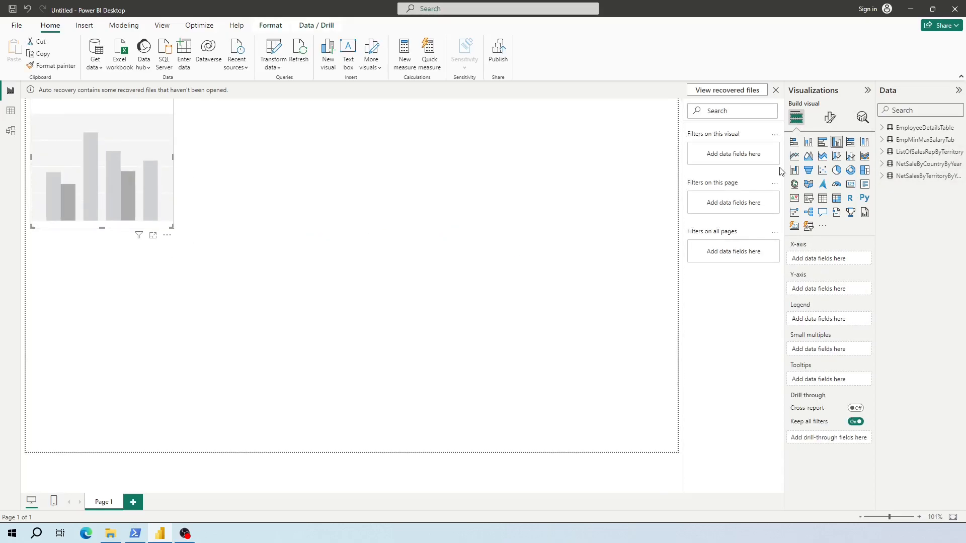
left_click_drag(784, 175, 748, 173)
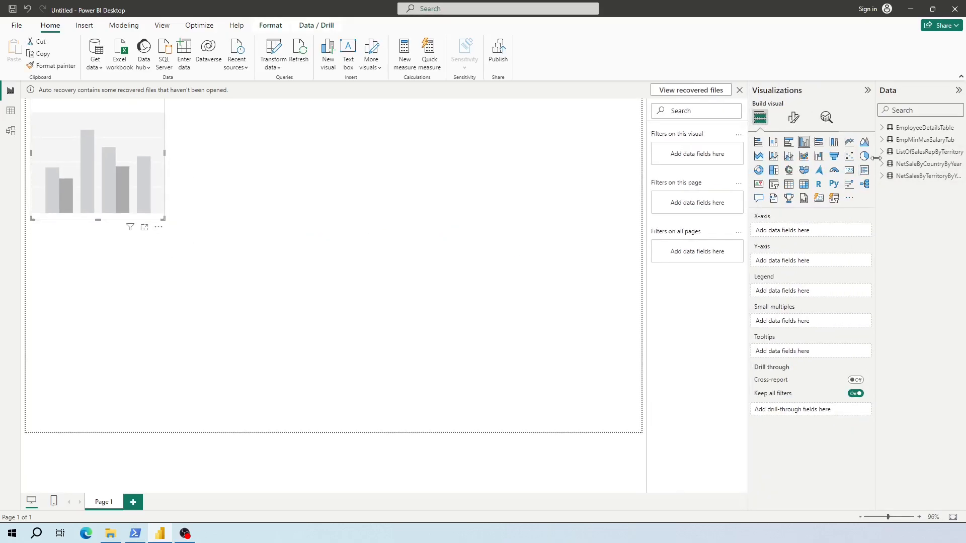
left_click_drag(875, 158, 856, 161)
left_click(864, 164)
left_click(886, 188)
left_click(885, 176)
left_click_drag(794, 302, 794, 301)
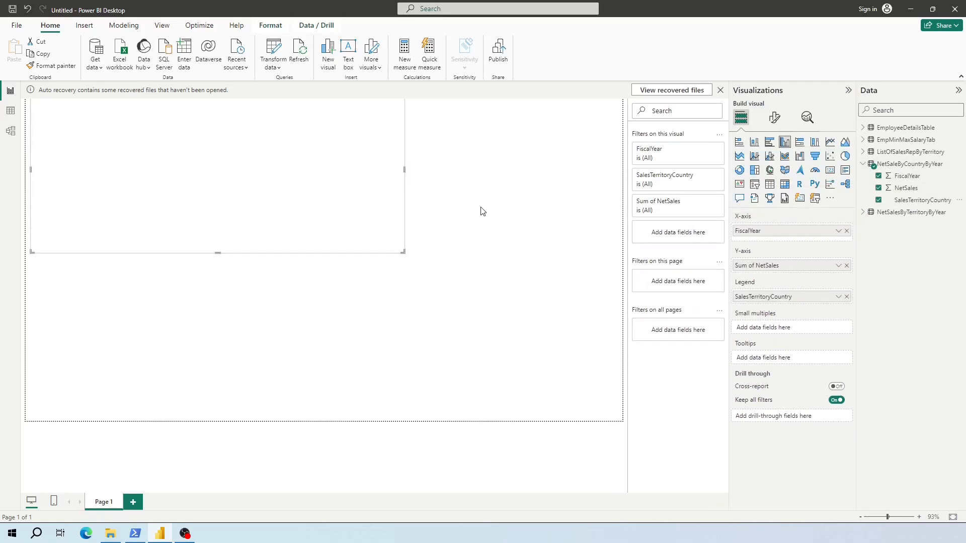
Add a SalesTerritoryCountry slicer beside the clustered column chart and size both visuals to fit the page's upper half
left_click(447, 175)
left_click(754, 184)
left_click_drag(404, 259, 132, 283)
left_click_drag(92, 301, 561, 121)
left_click(397, 211)
left_click_drag(468, 242, 490, 247)
left_click(549, 202)
left_click(904, 201)
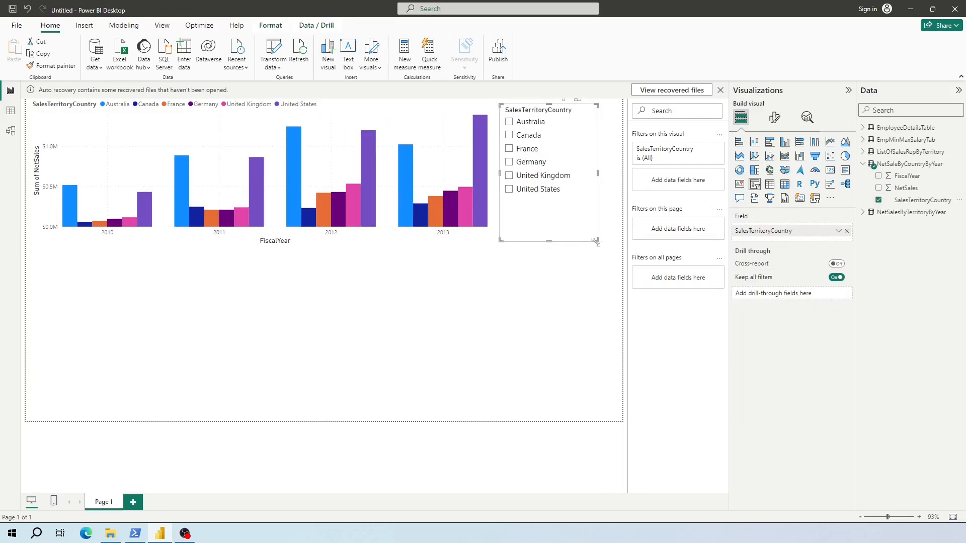
key("Escape")
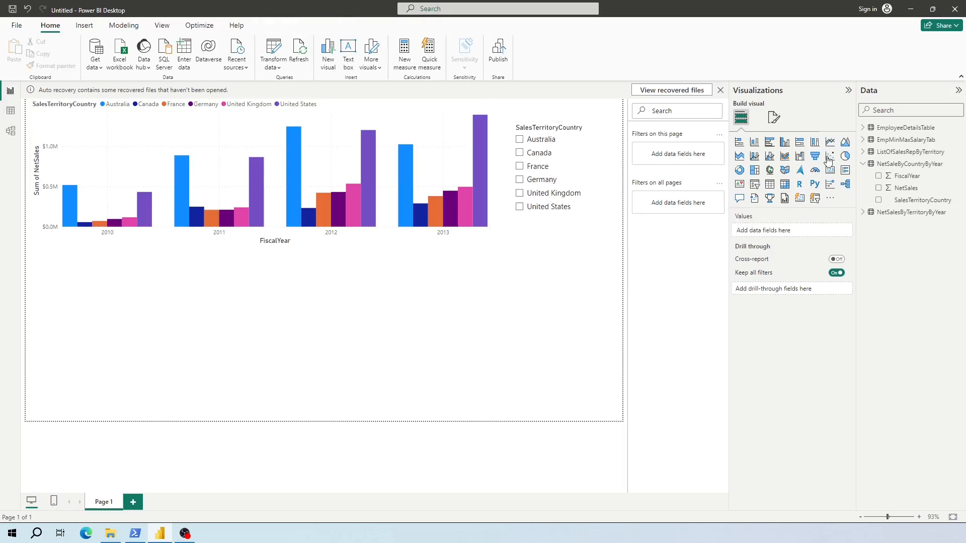
Build a stacked column chart from NetSalesByTerritoryByYear with FiscalYear on the X-axis, NetSales on the Y-axis and SalesTerritoryGroup as legend
left_click(754, 142)
left_click(862, 164)
left_click(862, 176)
mouse_move(907, 189)
left_mouse_down()
mouse_move(778, 290)
mouse_move(787, 233)
left_mouse_up()
left_click_drag(906, 201, 774, 265)
left_click_drag(920, 212, 766, 305)
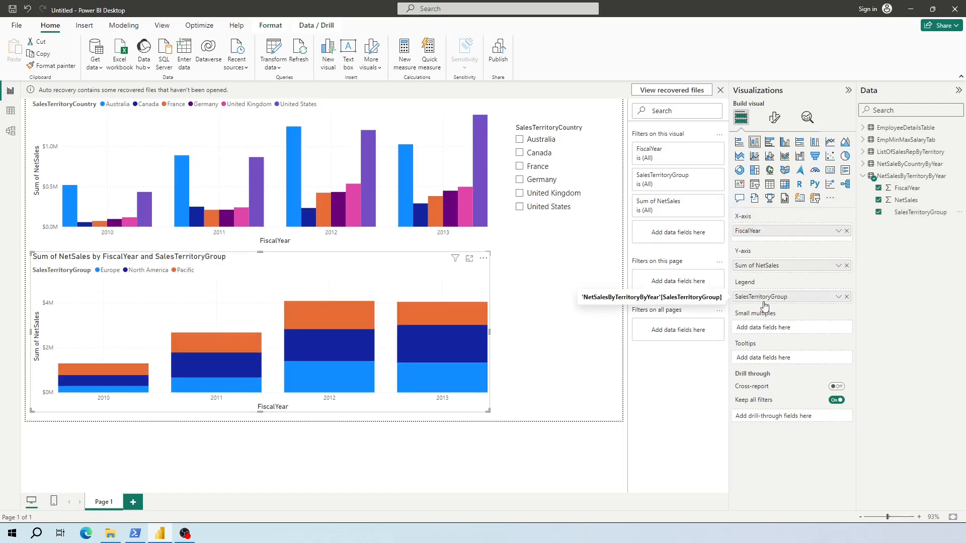
Add a slicer on SalesTerritoryGroup from NetSalesByTerritoryByYear beside the stacked column chart
left_click(541, 289)
left_click(754, 184)
left_click(609, 174)
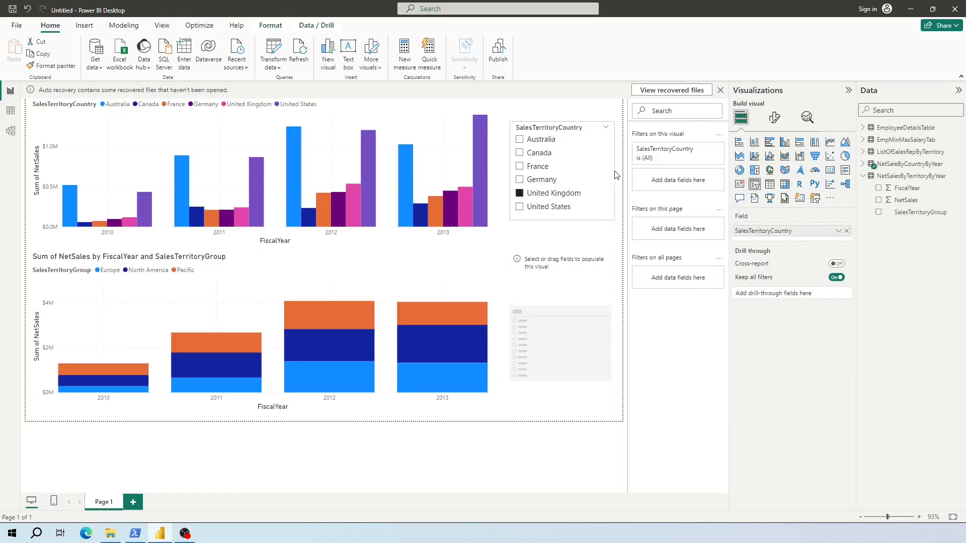
left_click(565, 330)
left_click_drag(921, 212, 778, 233)
Filter the SalesTerritoryGroup slicer to Pacific and shrink the slicer to sit beside the stacked column chart
left_click(519, 271)
left_click(519, 296)
left_click_drag(560, 412, 561, 345)
left_click_drag(577, 261, 578, 308)
left_click(579, 247)
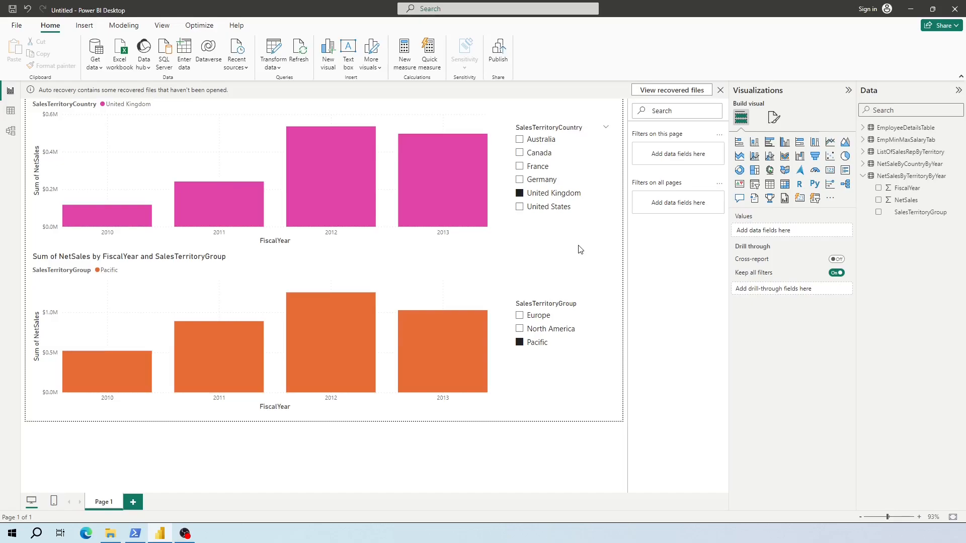
Test the country slicer by selecting each country from Australia to United States, and try Europe in the territory group slicer
left_click(520, 140)
left_click(520, 153)
left_click(519, 166)
left_click(520, 180)
left_click(520, 194)
left_click(520, 207)
left_click(520, 317)
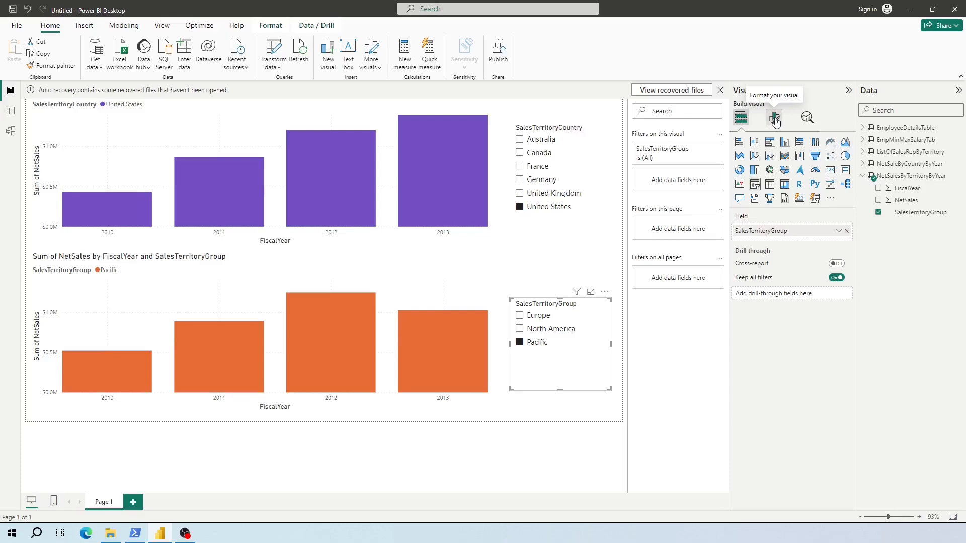
Make the values of the SalesTerritoryGroup slicer bold
left_click(774, 119)
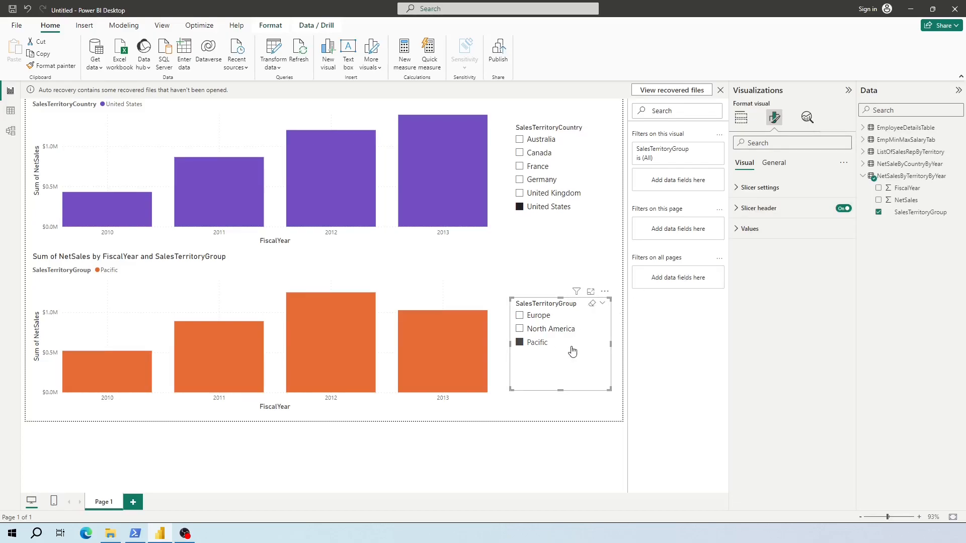
left_click(738, 193)
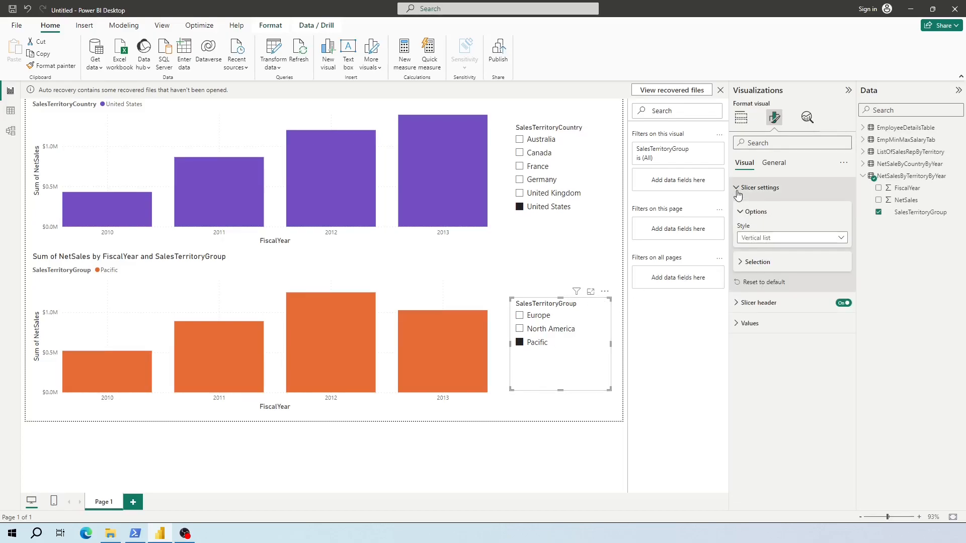
left_click(738, 323)
left_click(743, 387)
scroll(745, 382, "down", 1)
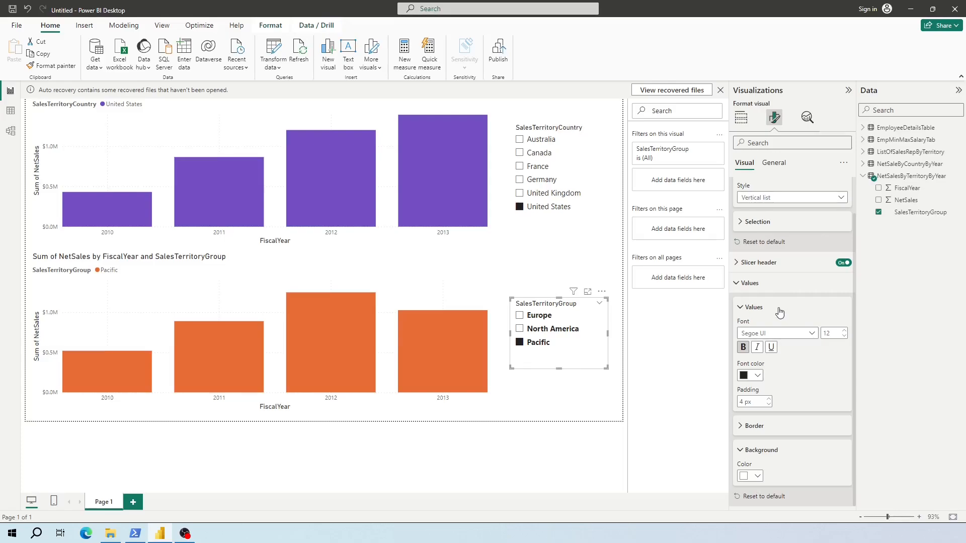
left_click(737, 285)
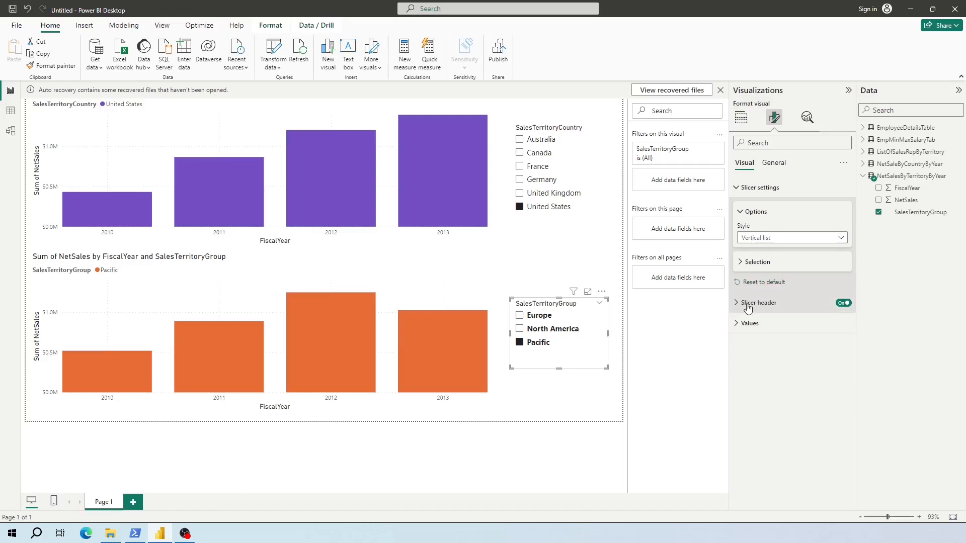
Title the territory group slicer's header "Sales Territory Group" and set it in bold Arial Black
left_click(738, 303)
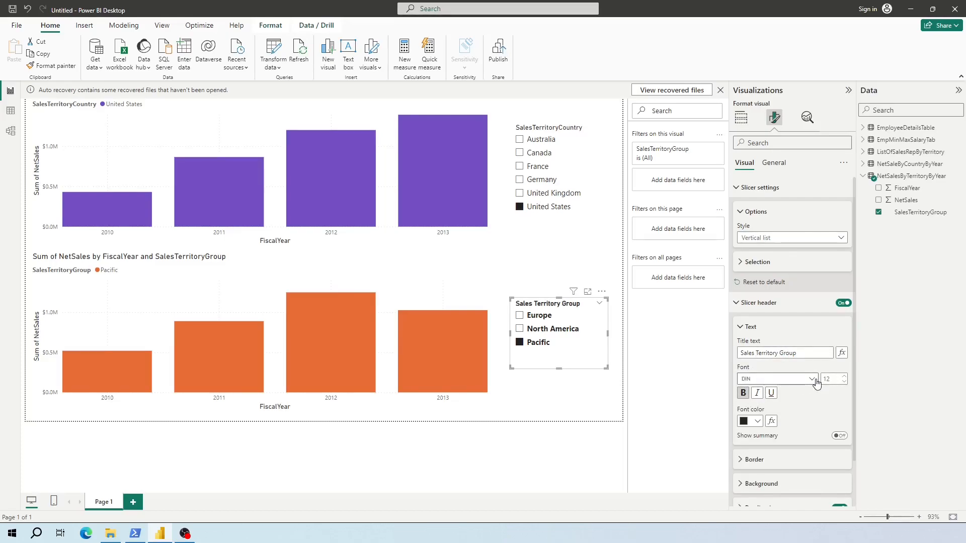
left_click(815, 382)
left_click(765, 229)
left_click(747, 326)
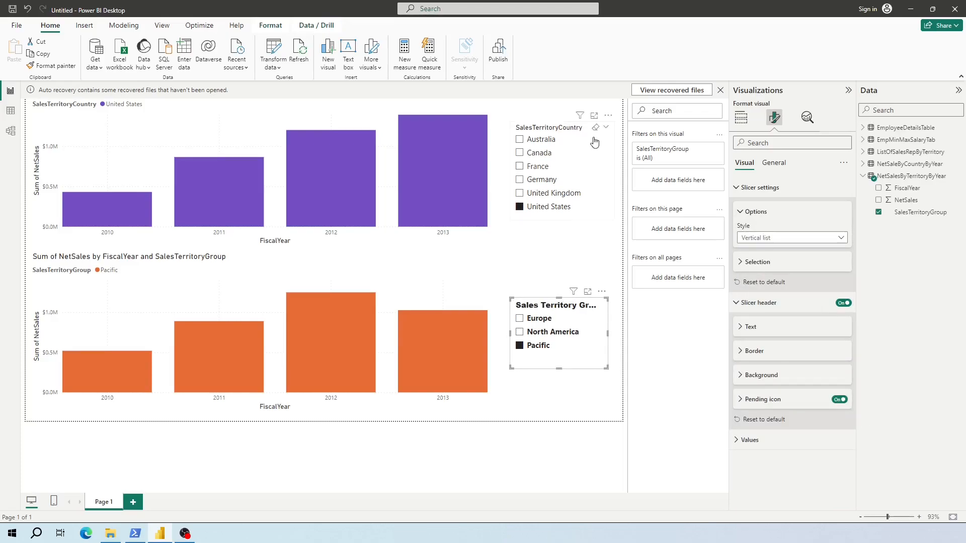
Filter the country slicer to Canada and title its header "Sales Territory Country" in bold Arial Black
left_click(519, 153)
left_click(747, 327)
left_click(755, 352)
left_click(779, 353)
left_click(778, 379)
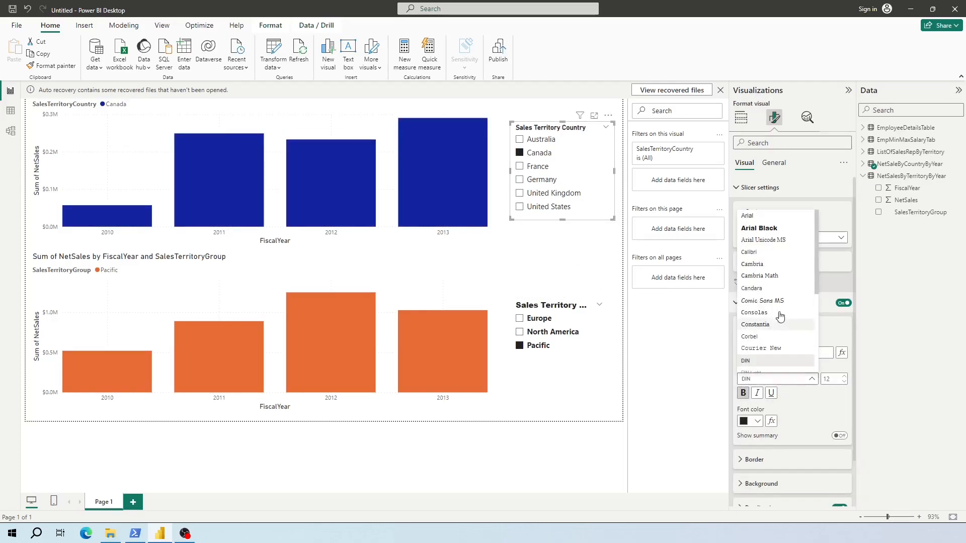
left_click(759, 231)
Make the country slicer's values bold and enlarge the slicer slightly
scroll(858, 453, "down", 1)
left_click(750, 501)
left_click(743, 361)
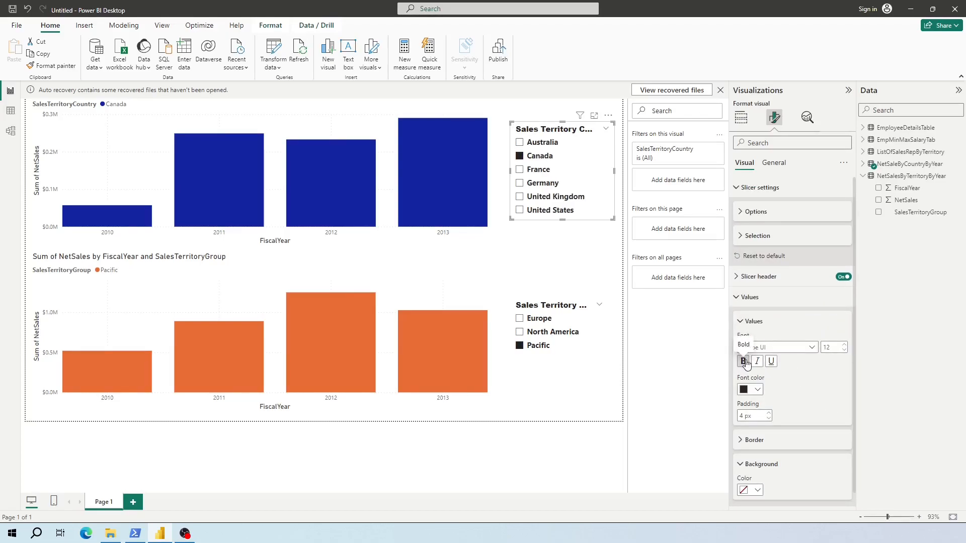
left_click_drag(562, 220, 563, 229)
Turn off the X-axis title of the clustered column chart
left_click(478, 244)
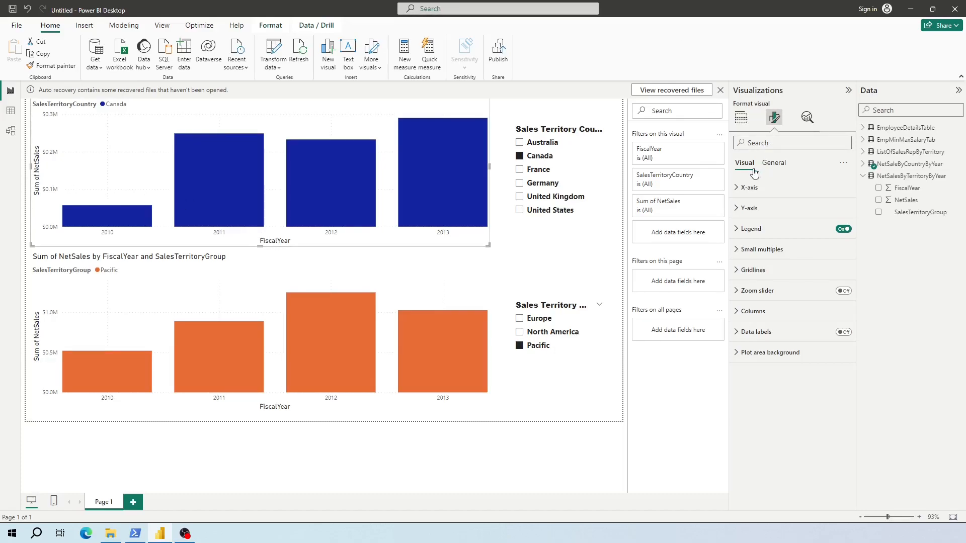
left_click(737, 188)
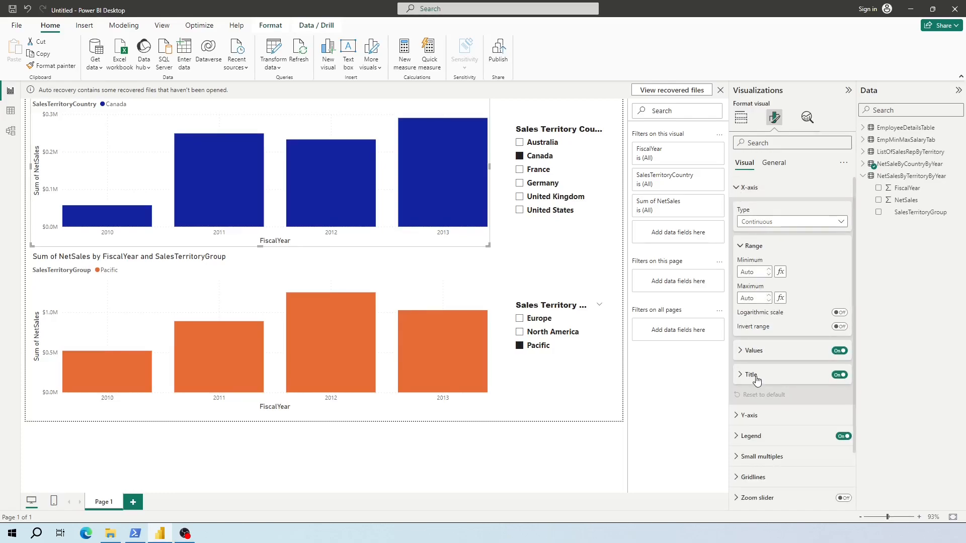
left_click(739, 376)
left_click(739, 377)
left_click(838, 374)
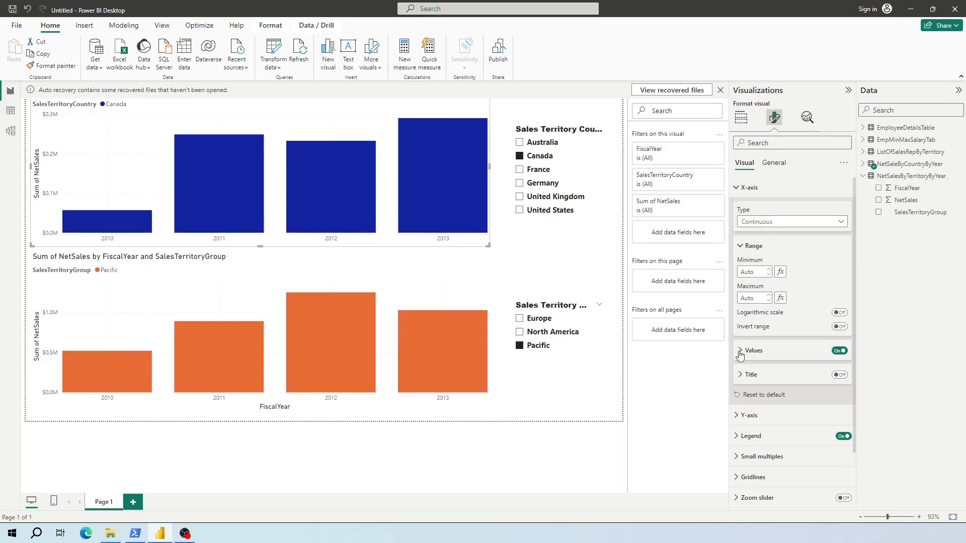
Make the clustered column chart's X-axis values bold at font size 12
left_click(739, 350)
left_click(845, 374)
left_click(844, 374)
left_click(743, 391)
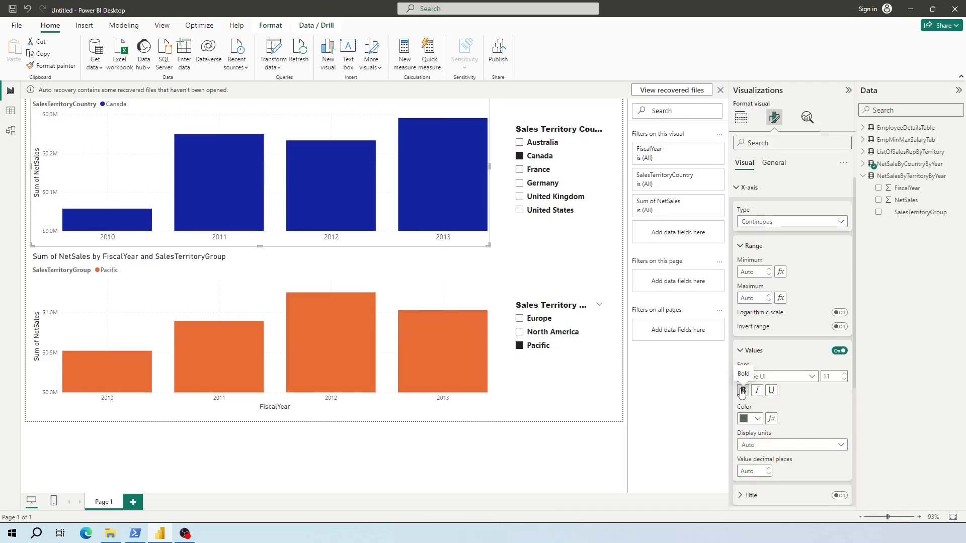
left_click(844, 373)
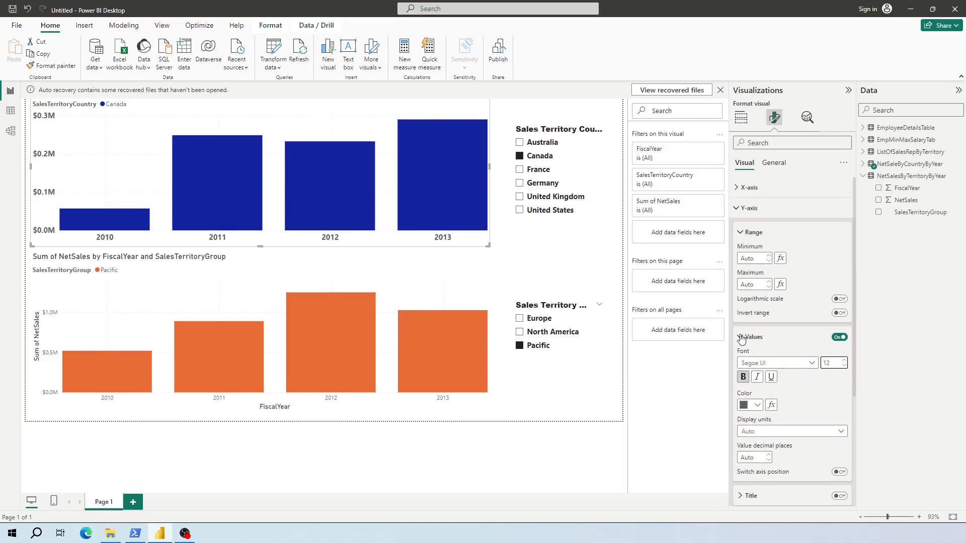
Make the blue country chart's legend text bold and larger
left_click(740, 337)
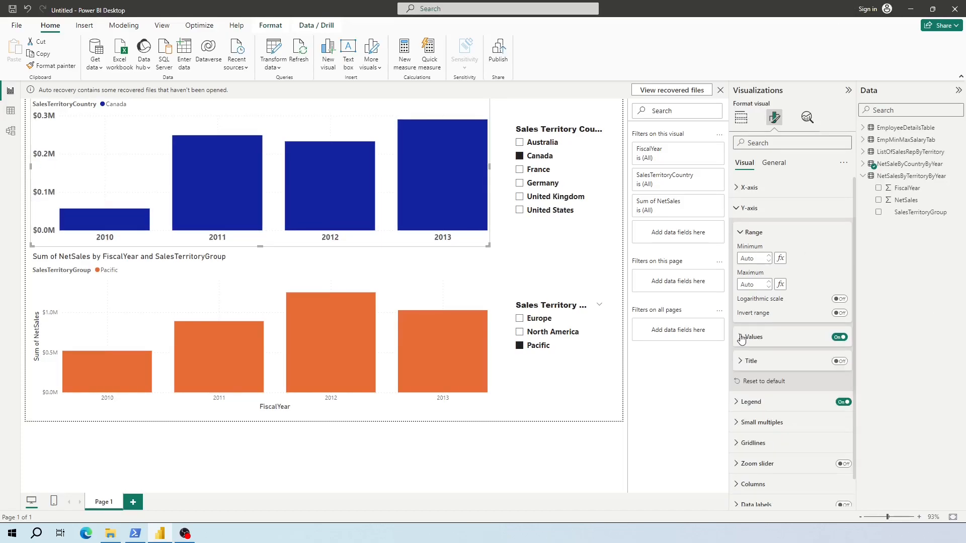
left_click(736, 401)
scroll(854, 348, "down", 2)
left_click(740, 382)
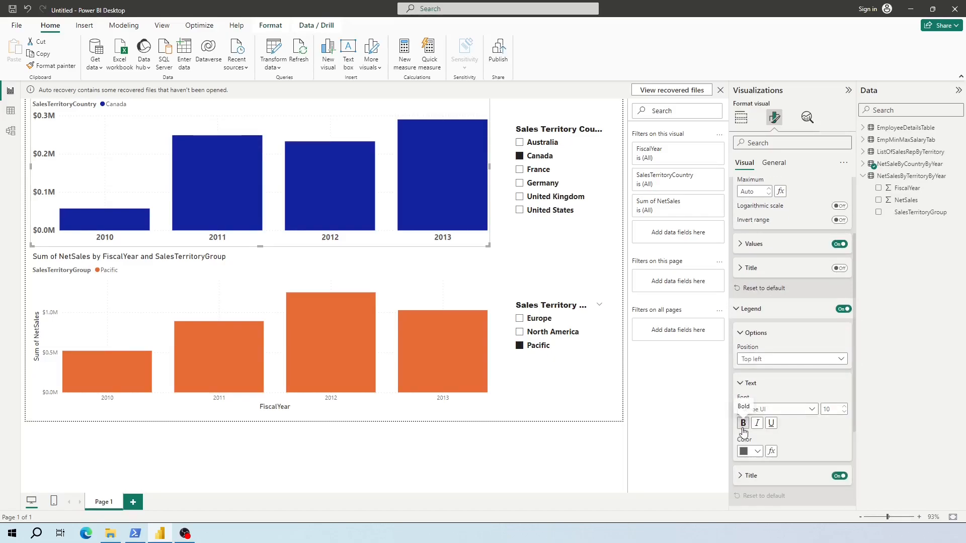
left_click(845, 407)
left_click(844, 407)
Turn off the country chart's legend title and colour the legend text dark blue
left_click(740, 383)
left_click(839, 411)
left_click(741, 383)
left_click(758, 452)
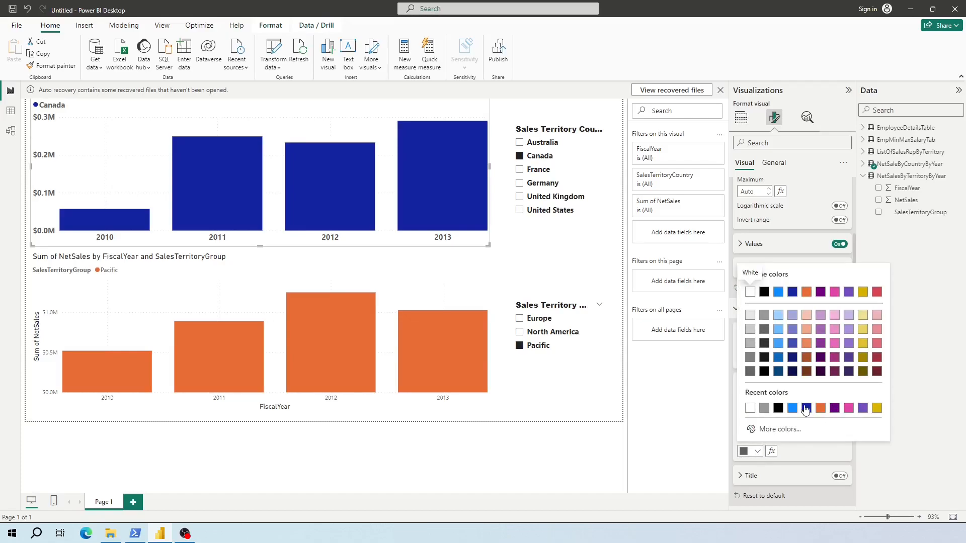
left_click(805, 395)
Retitle the blue chart "Net Sales By Country" with text wrap turned on
left_click(774, 164)
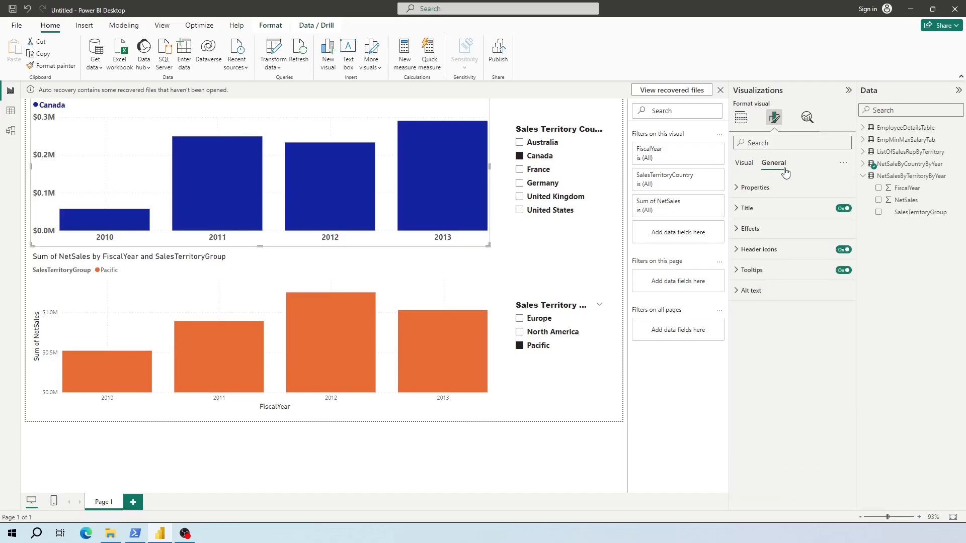
left_click(738, 209)
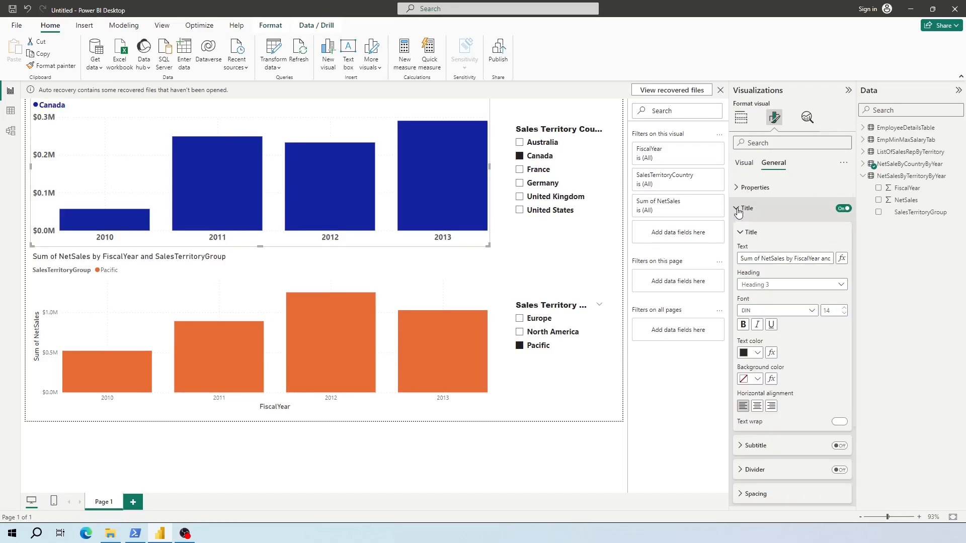
triple_click(785, 258)
type("Net S")
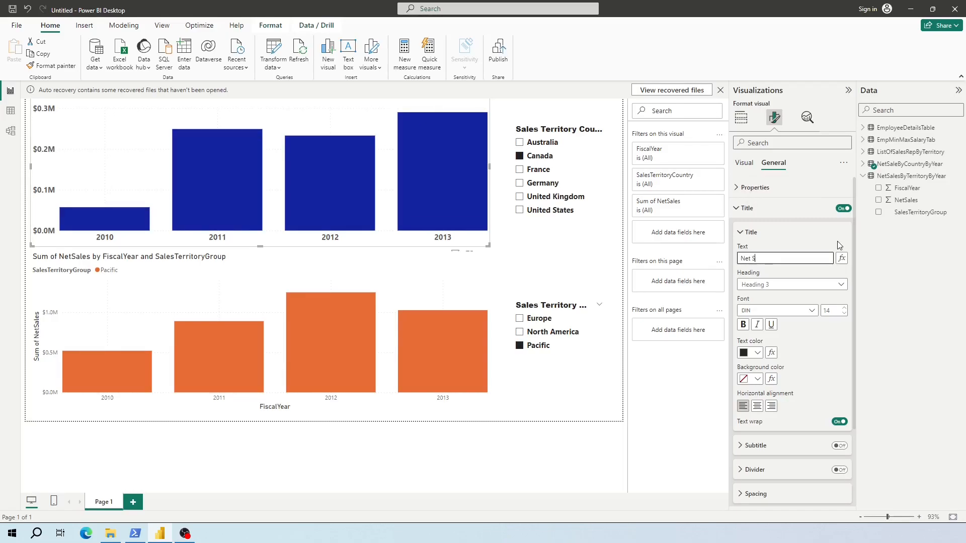
type("ales By")
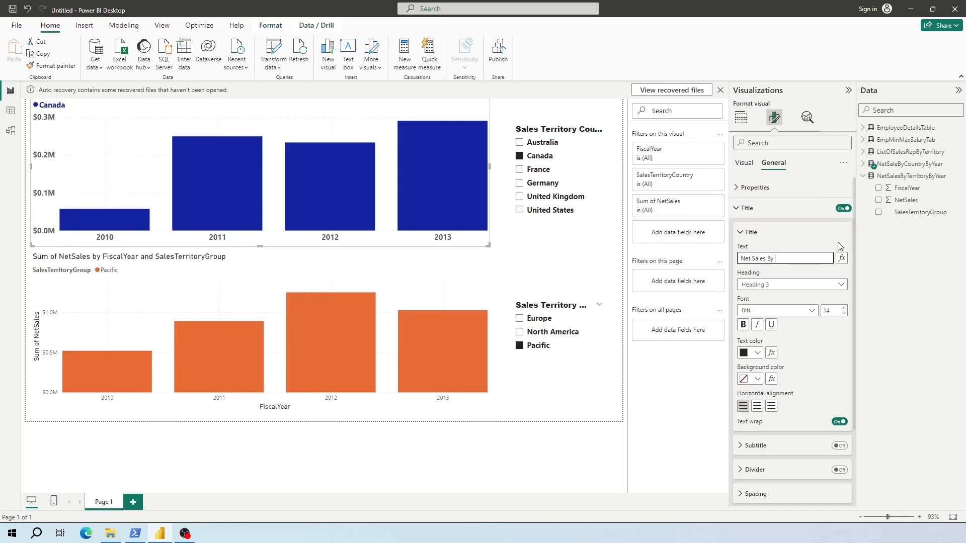
type(" Country")
Set the country chart's title to Heading 2 in the Arial Black font
left_click(835, 284)
left_click(755, 313)
left_click(809, 310)
left_click(775, 336)
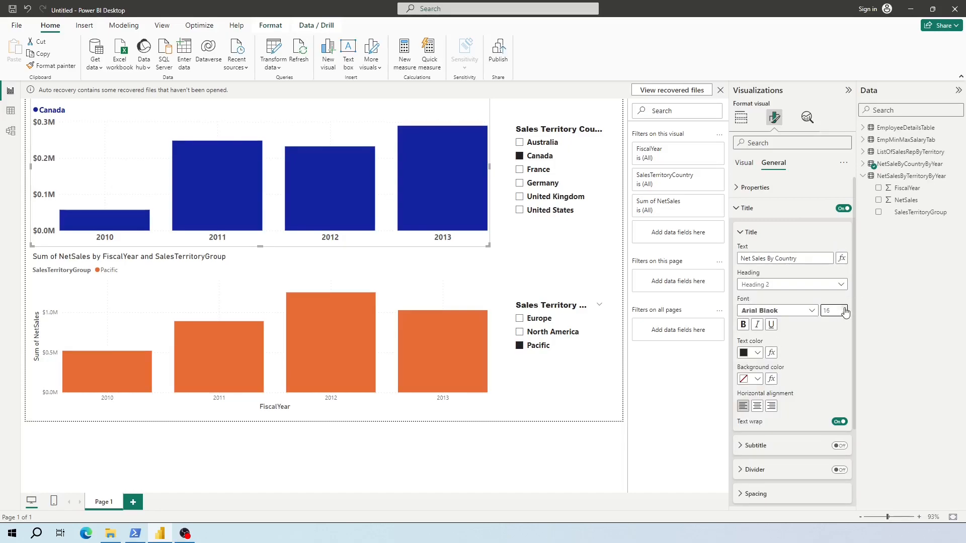
Make the country chart's Y-axis values bold at font size 12
left_click(744, 163)
left_click(745, 187)
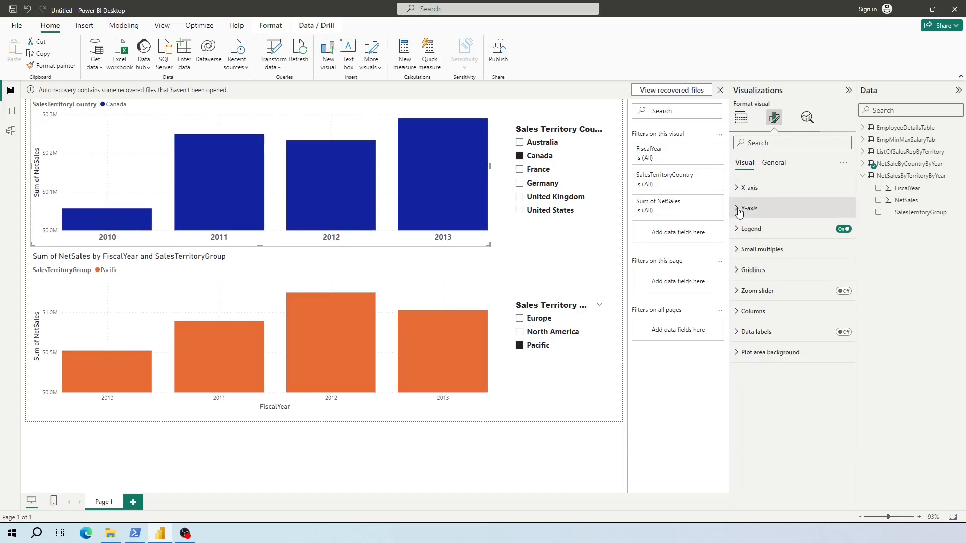
left_click(749, 208)
left_click(759, 341)
left_click(742, 375)
left_click(845, 361)
left_click(844, 360)
left_click(845, 360)
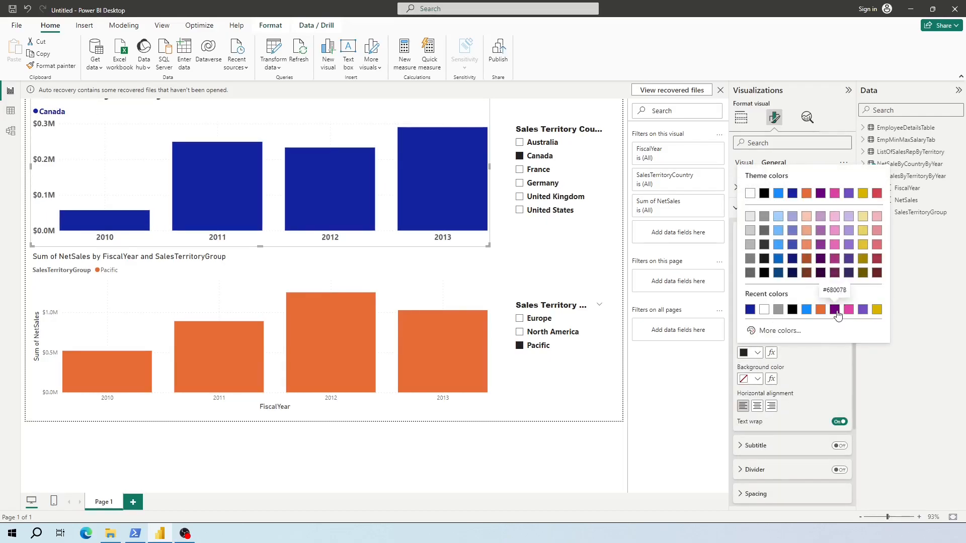
Colour the "Net Sales By Country" title purple (#6B007B) and centre it
left_click(835, 307)
left_click(756, 407)
Resize the two column charts, widening the orange territory chart and lowering its upper edge to clear the country chart
left_click_drag(455, 85, 451, 108)
left_click_drag(484, 274, 481, 283)
left_click(479, 283)
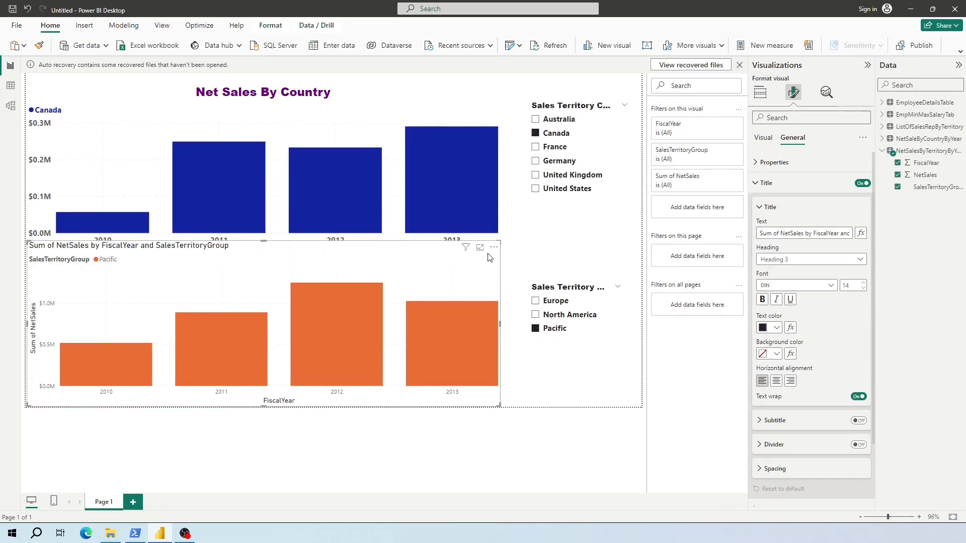
left_click_drag(501, 406, 514, 403)
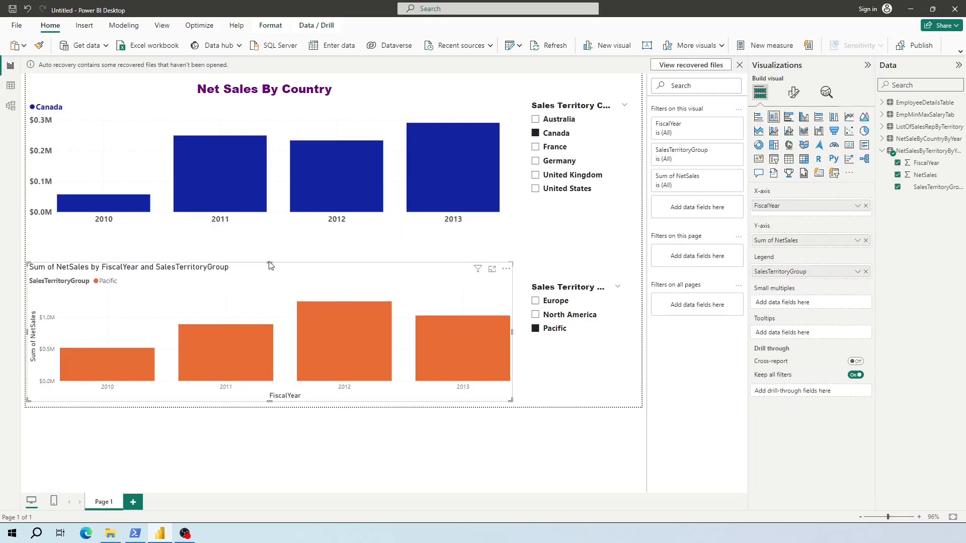
left_click(270, 247)
left_click(271, 272)
Make the territory chart's X-axis values bold at font size 12 and turn off its X-axis title
left_click(793, 92)
left_click(768, 162)
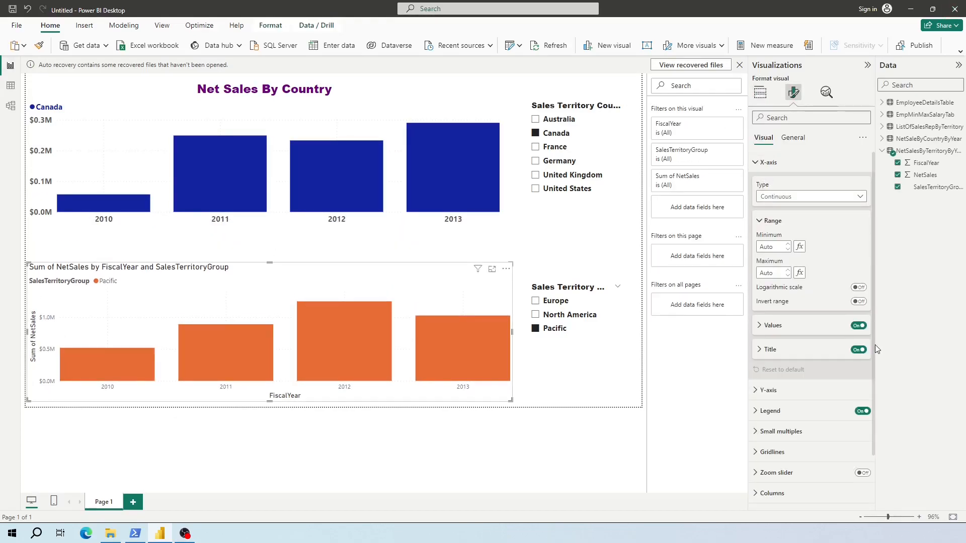
left_click(845, 326)
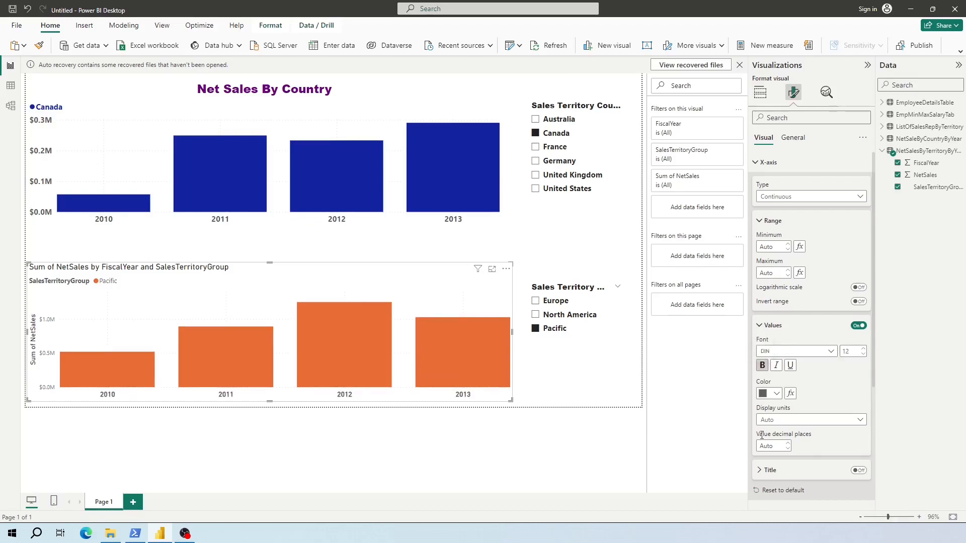
left_click(773, 325)
left_click(768, 162)
Make the territory chart's Y-axis values bold and larger, and turn off its Y-axis title
left_click(768, 184)
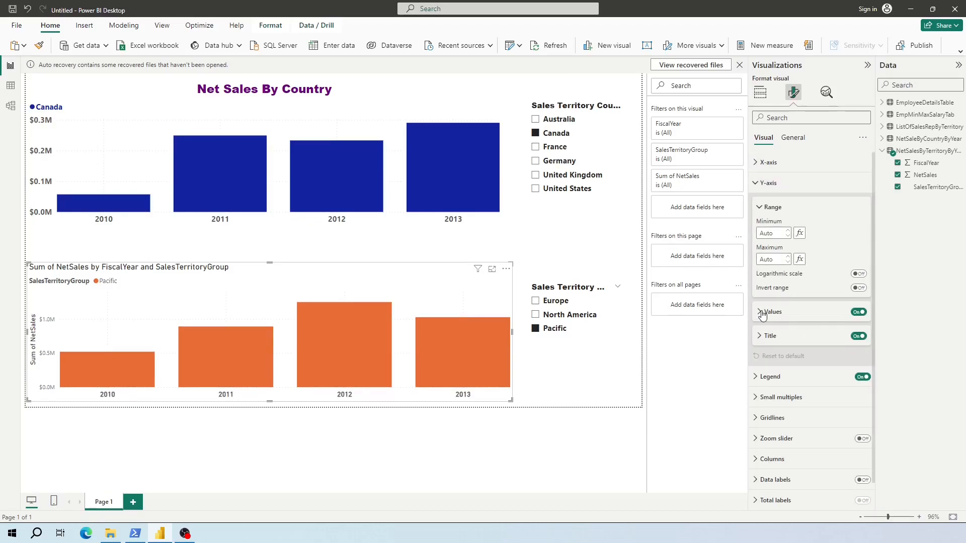
left_click(773, 312)
left_click(763, 352)
left_click(775, 312)
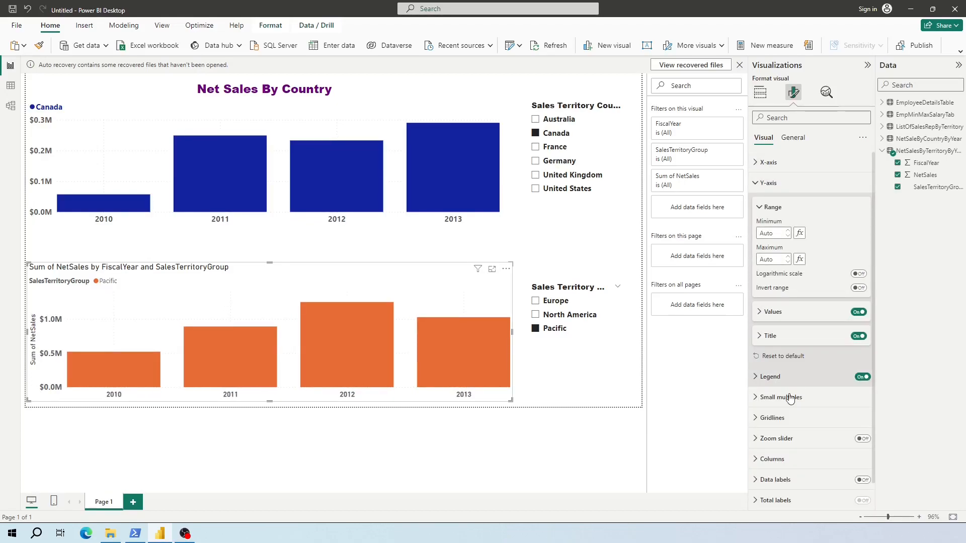
left_click(857, 336)
Format the territory chart's legend text as bold dark blue and turn off the legend title
left_click(757, 378)
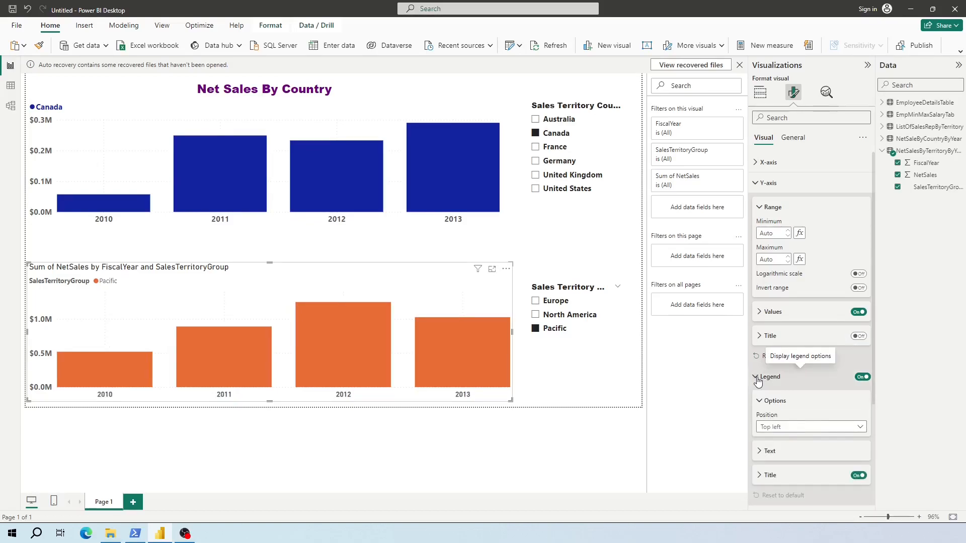
left_click(777, 453)
left_click(864, 475)
left_click(864, 475)
left_click(761, 491)
scroll(805, 443, "down", 2)
left_click(777, 415)
left_click(783, 372)
left_click(762, 347)
left_click(858, 371)
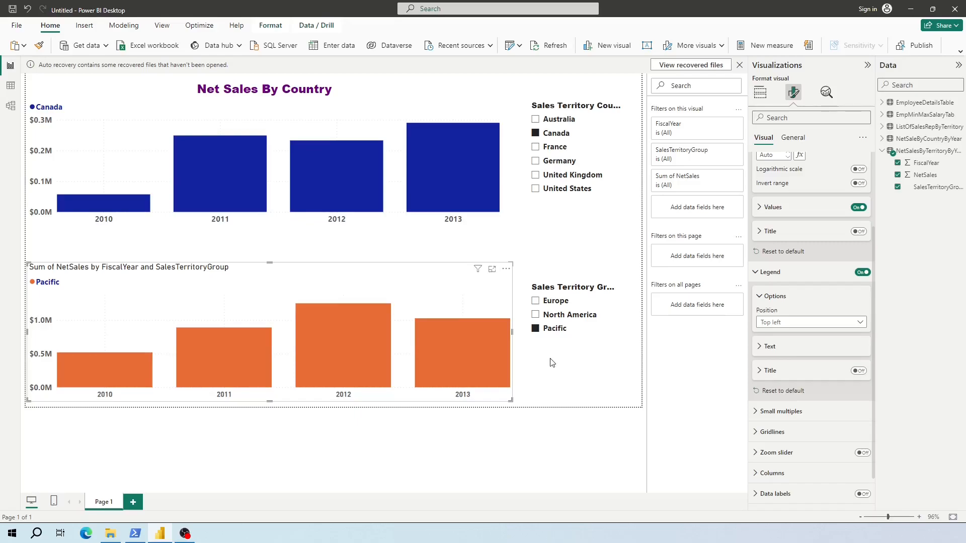
Retitle the orange chart "Net Sales by Territory" in Arial Black with text wrap turned on
left_click(794, 141)
left_click(767, 184)
left_click_drag(782, 233, 750, 232)
key("BackSpace")
left_click(770, 233)
key("BackSpace")
key("BackSpace")
key("BackSpace")
key("Delete")
key("Delete")
key("Delete")
key("Delete")
key("Delete")
key("Delete")
key("Delete")
key("Delete")
key("Delete")
key("Delete")
key("Delete")
key("Delete")
key("Delete")
key("Delete")
key("Delete")
type("by")
key("Delete")
key("Delete")
key("Delete")
key("Delete")
key("Delete")
key("Right")
key("Right")
key("Right")
key("Right")
key("Right")
key("Right")
key("Right")
key("Right")
key("Right")
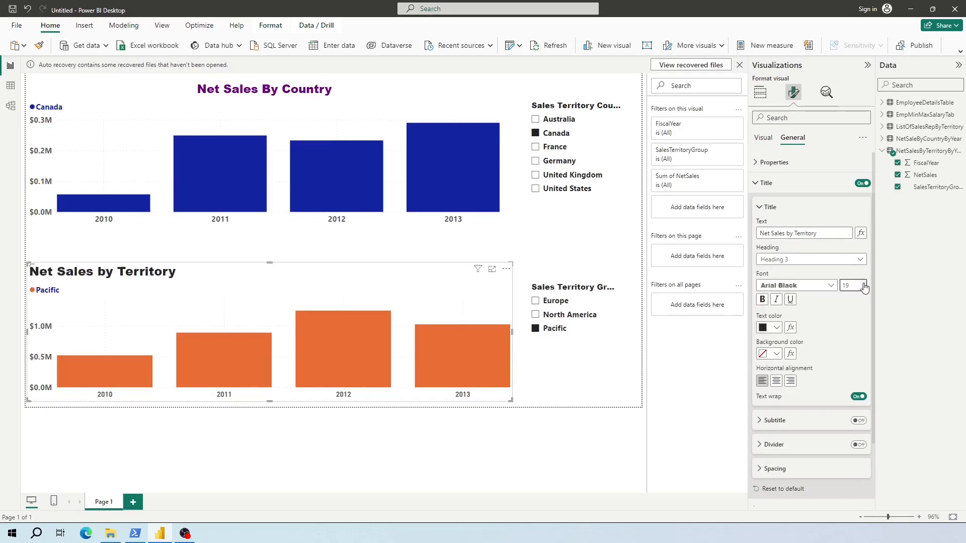
Centre the territory chart's title at font size 20 in purple, and choose North America in the territory slicer
left_click(776, 381)
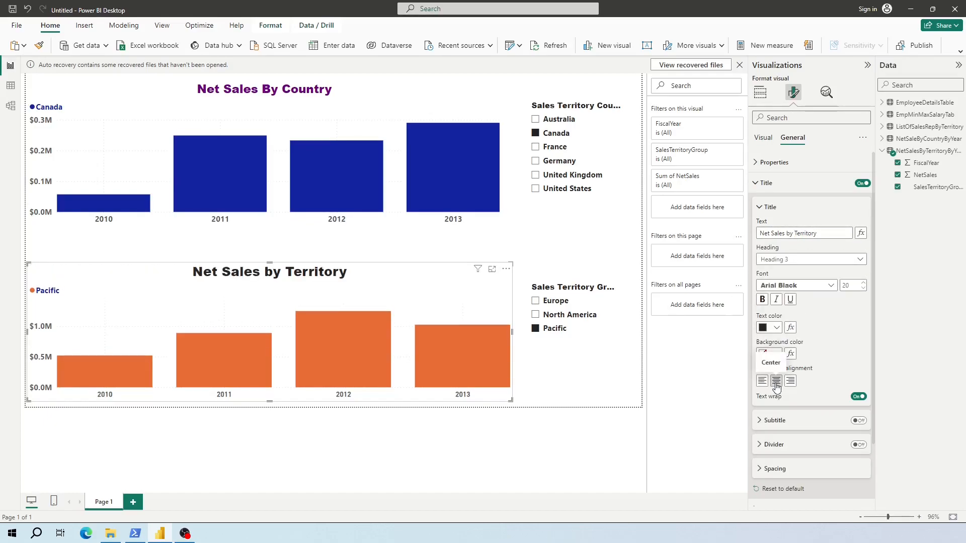
left_click(777, 327)
left_click(798, 478)
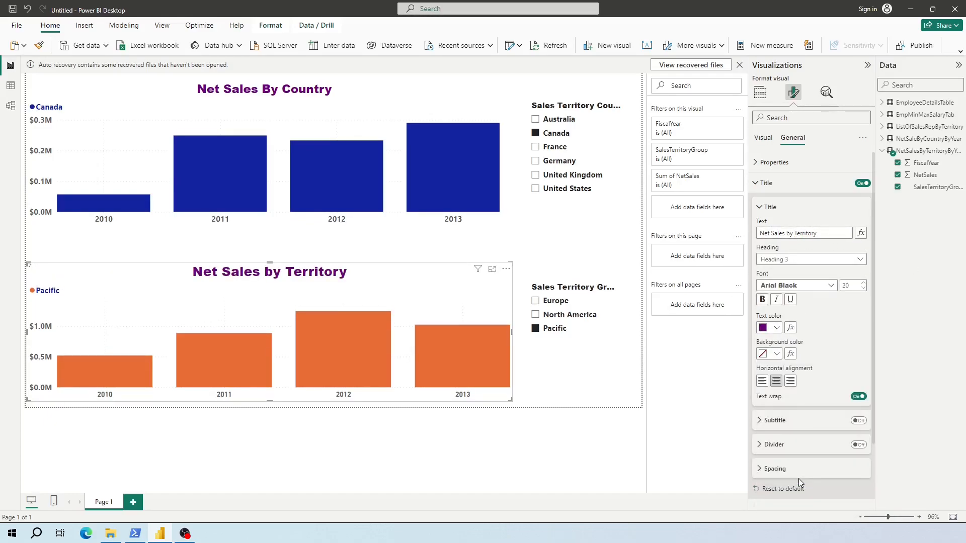
left_click(759, 208)
left_click(535, 315)
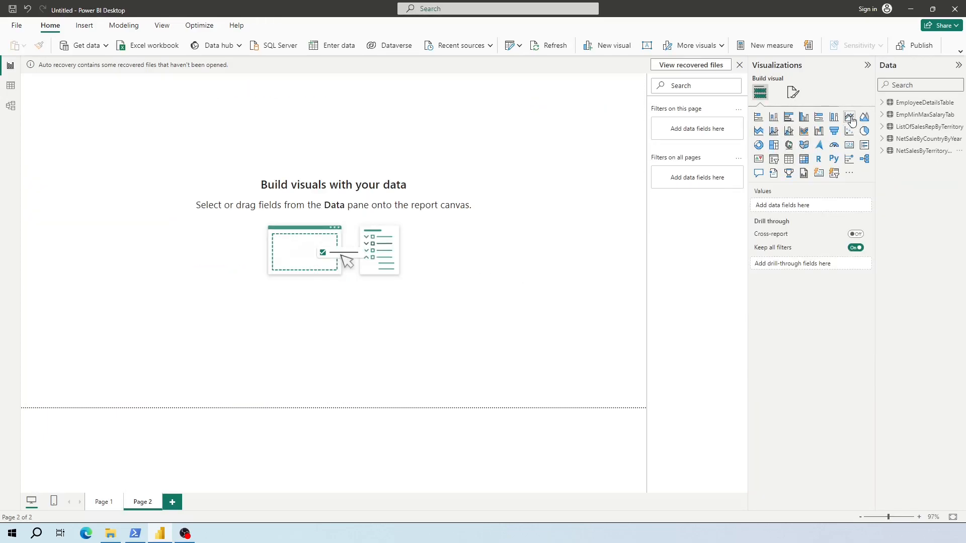
On a new page, insert a line chart of Maximum Salary and, on the secondary Y-axis, Minimum Salary by DepartmentName from EmpMinMaxSalaryTab
left_click(849, 118)
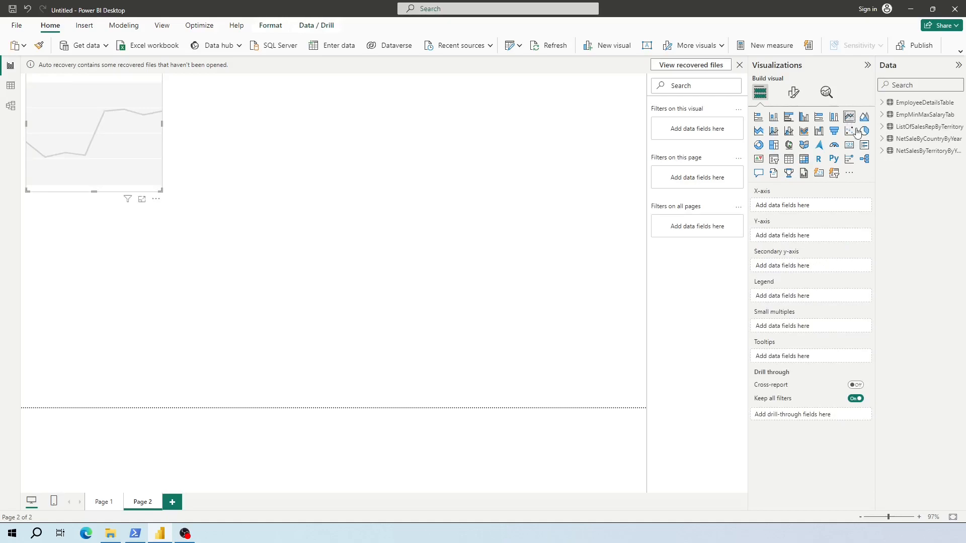
left_click(883, 116)
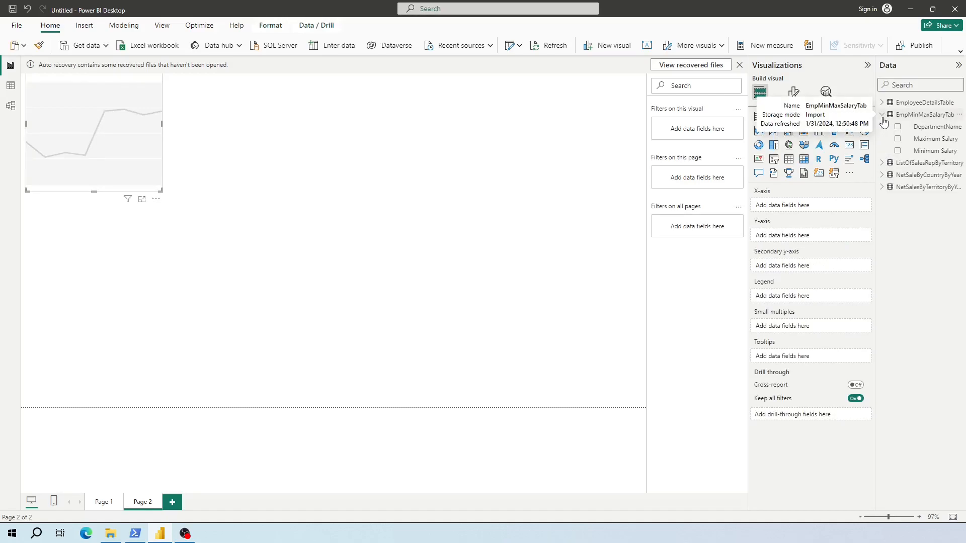
left_click_drag(922, 143, 795, 236)
left_click(928, 150)
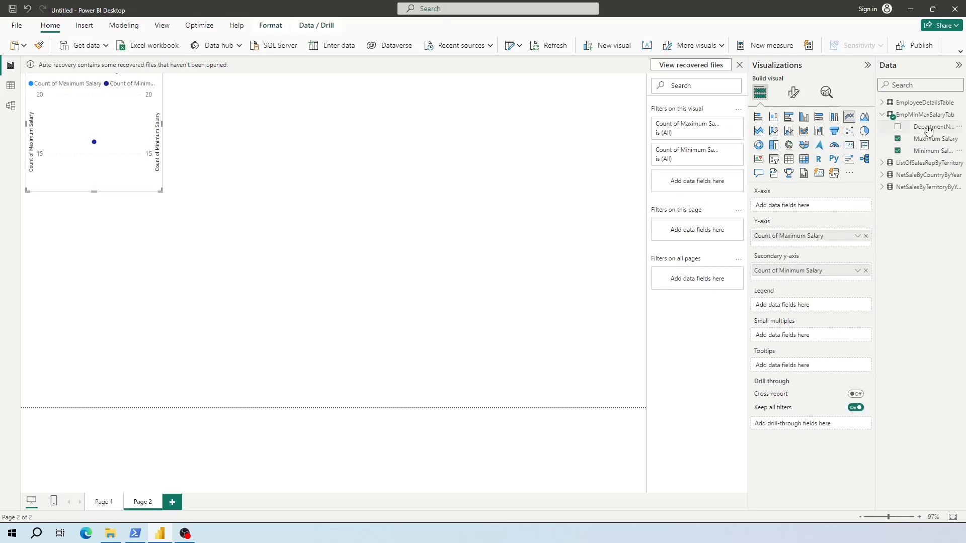
left_click(922, 126)
Aggregate the line chart's Maximum Salary and Minimum Salary by Sum and widen the chart
left_click(858, 240)
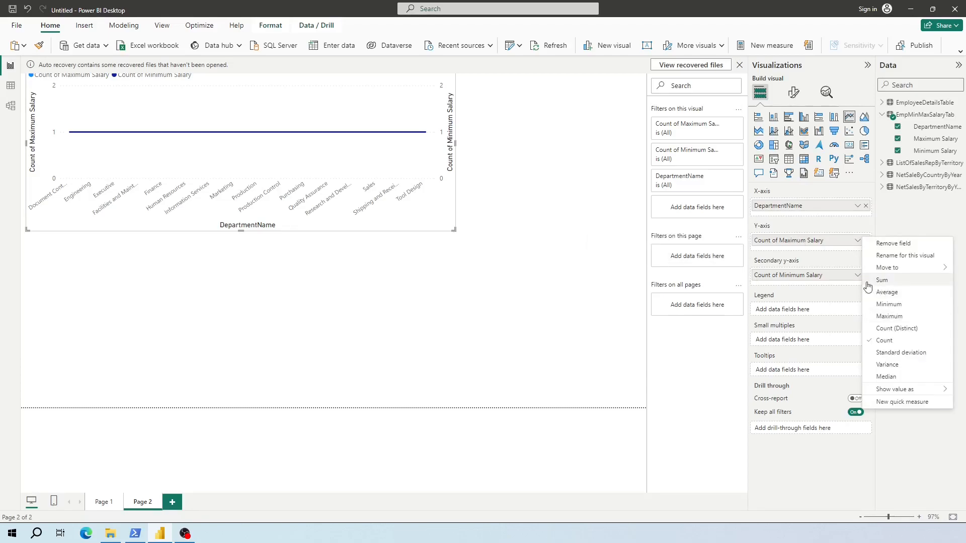
left_click(886, 282)
left_click(858, 275)
left_click(885, 315)
left_click_drag(487, 233, 566, 232)
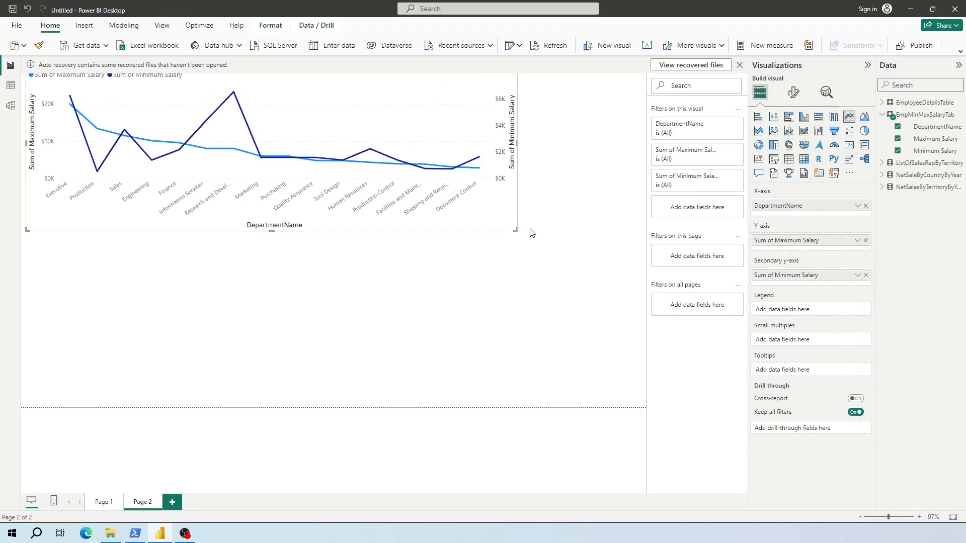
Insert an area chart below the line chart showing Salary by Full Name with DepartmentName as the legend
left_click(518, 282)
left_click(758, 131)
left_click(882, 102)
left_click_drag(927, 150, 785, 206)
left_click_drag(921, 199, 788, 240)
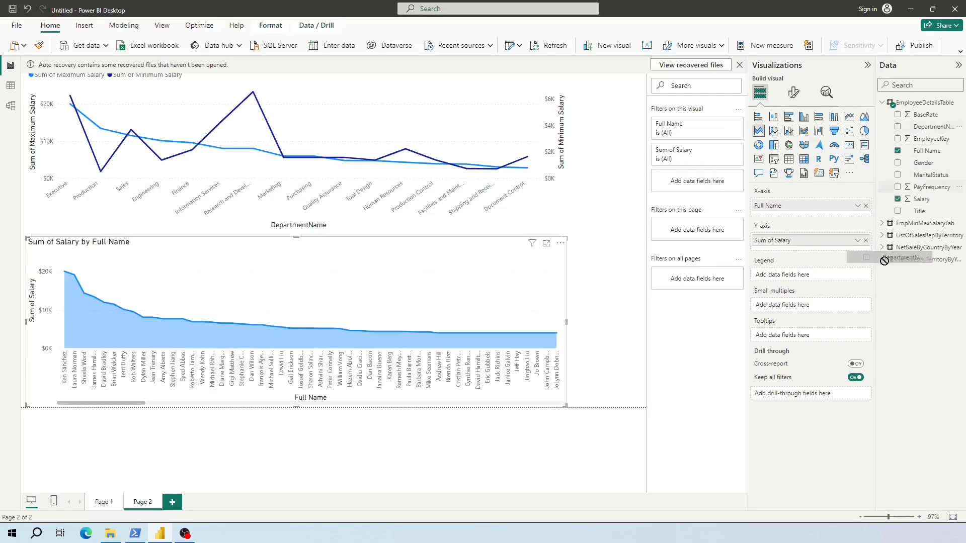
left_click_drag(936, 126, 805, 272)
Narrow the area chart and add a DepartmentName slicer sized to fit beside it
left_click_drag(566, 407, 462, 393)
left_click(519, 322)
left_click(774, 159)
left_click_drag(567, 315, 613, 318)
left_click_drag(934, 126, 795, 206)
left_click_drag(613, 393, 635, 401)
left_click_drag(464, 316, 486, 320)
Try Document Control and Executive in the department slicer, then filter it to Human Resources
left_click(496, 256)
left_click(496, 284)
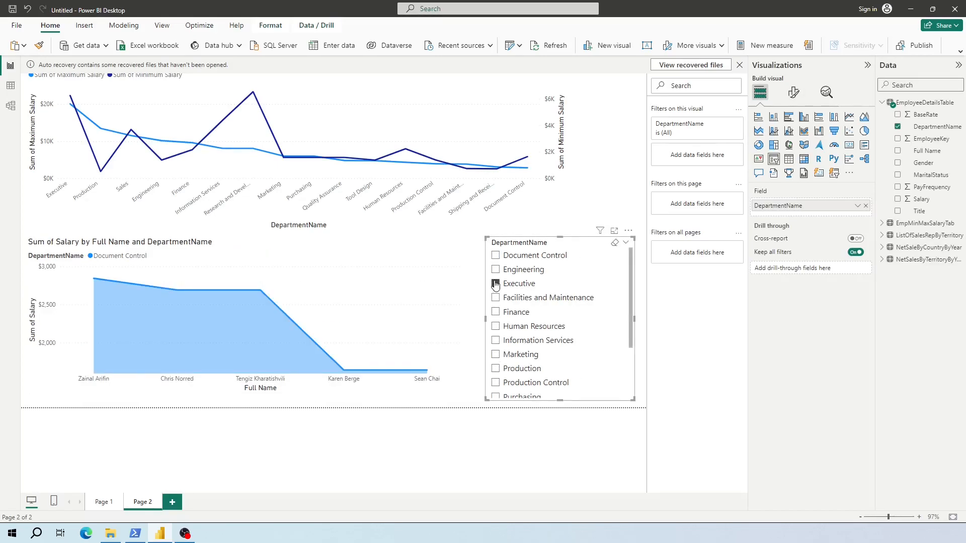
left_click(495, 326)
Set the area chart's X-axis title to "Employee Full Name" in bold
left_click(301, 256)
left_click(793, 93)
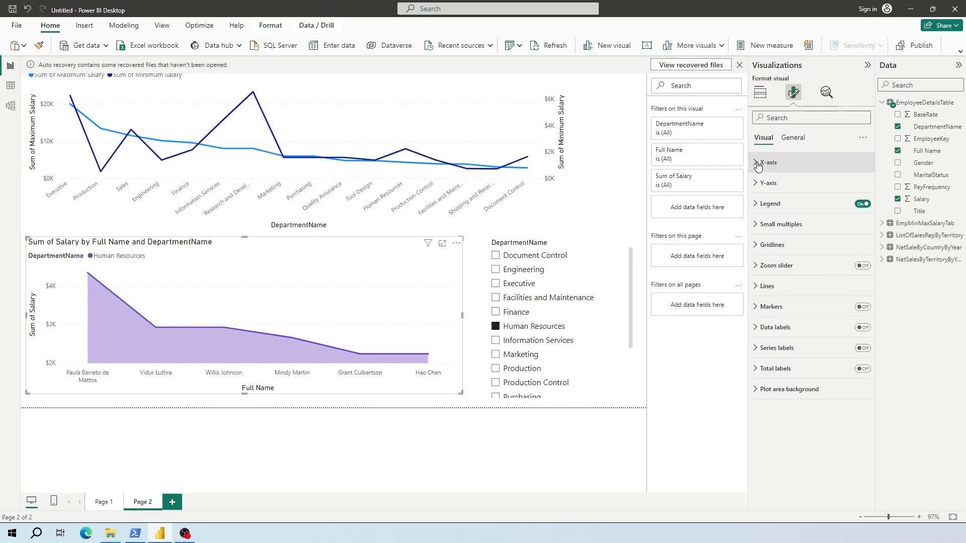
left_click(758, 163)
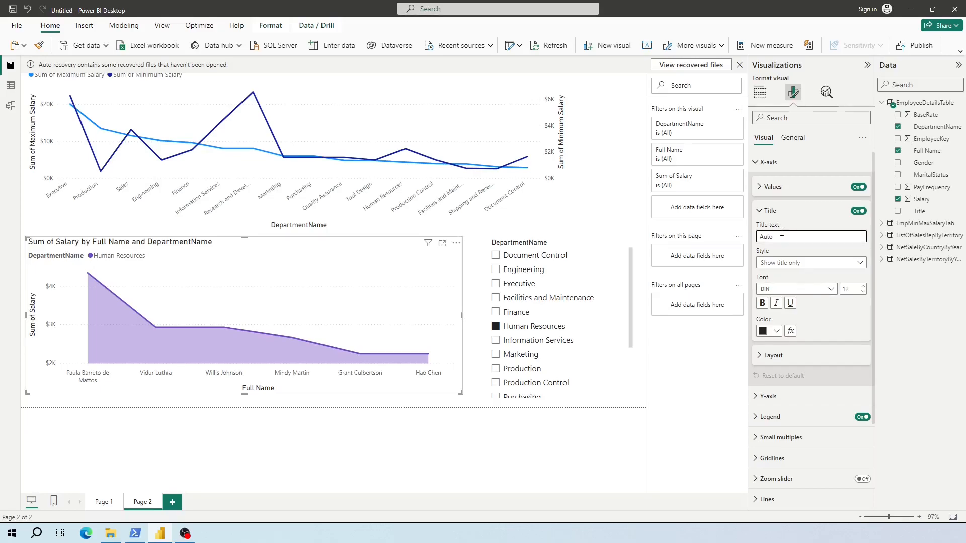
type("Employee Full Name")
Make the area chart's X-axis values bold and slightly larger
left_click(770, 186)
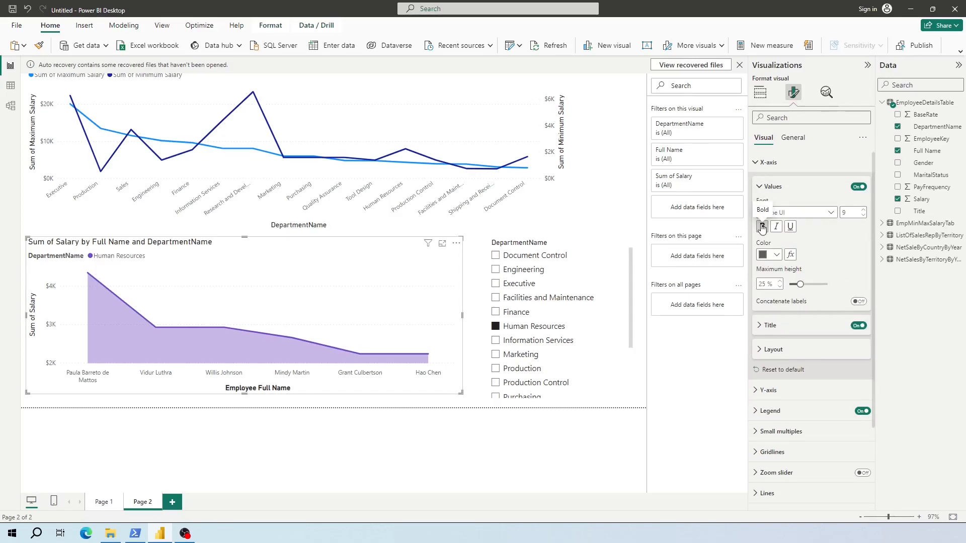
left_click(762, 227)
left_click(863, 211)
left_click(863, 215)
left_click(863, 210)
Narrow the department slicer, move it toward the page edge and widen the area chart to fill the space
left_click_drag(463, 316, 484, 319)
left_click_drag(634, 319, 586, 318)
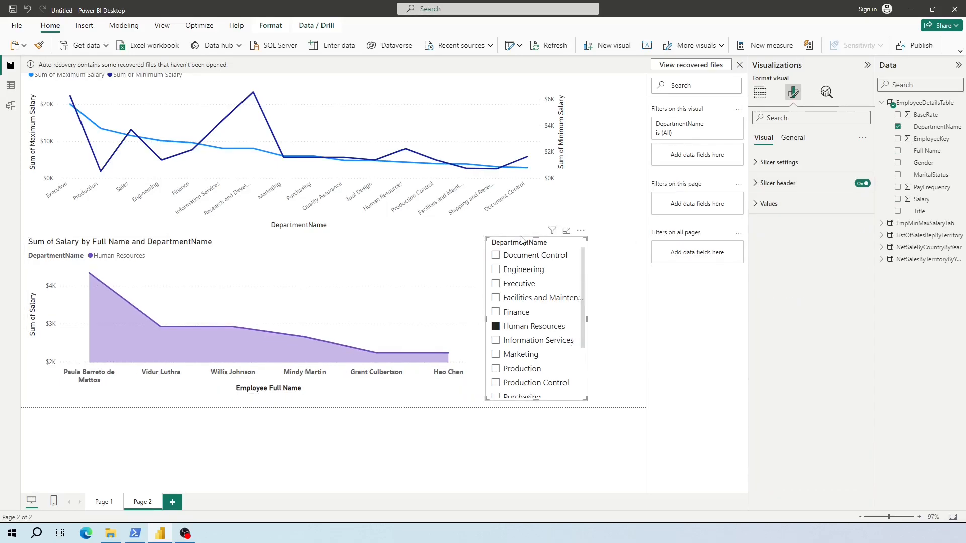
left_click_drag(523, 242, 583, 241)
left_click(509, 367)
left_click_drag(482, 317, 545, 311)
Make the area chart's Y-axis values bold and turn off its Y-axis title
left_click(793, 92)
left_click(760, 312)
scroll(861, 295, "down", 3)
Make the area chart's legend text bold and larger
left_click(755, 346)
left_click(763, 461)
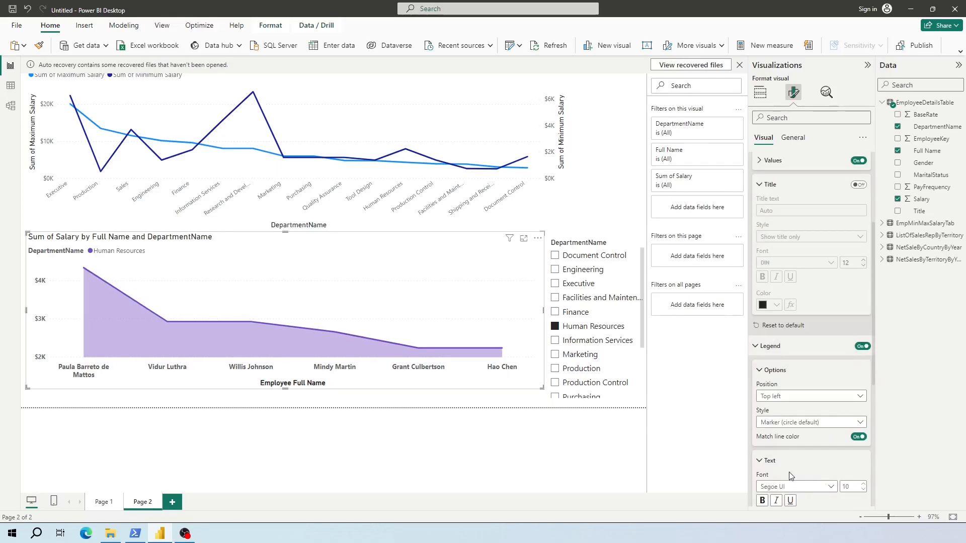
left_click(863, 485)
left_click(863, 485)
left_click(864, 484)
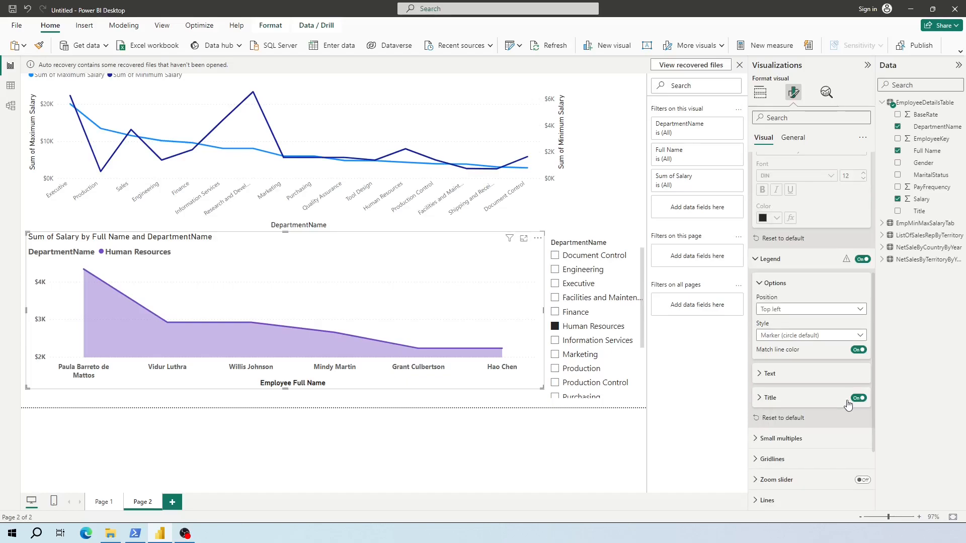
Turn off the title of the area chart's legend
left_click(853, 398)
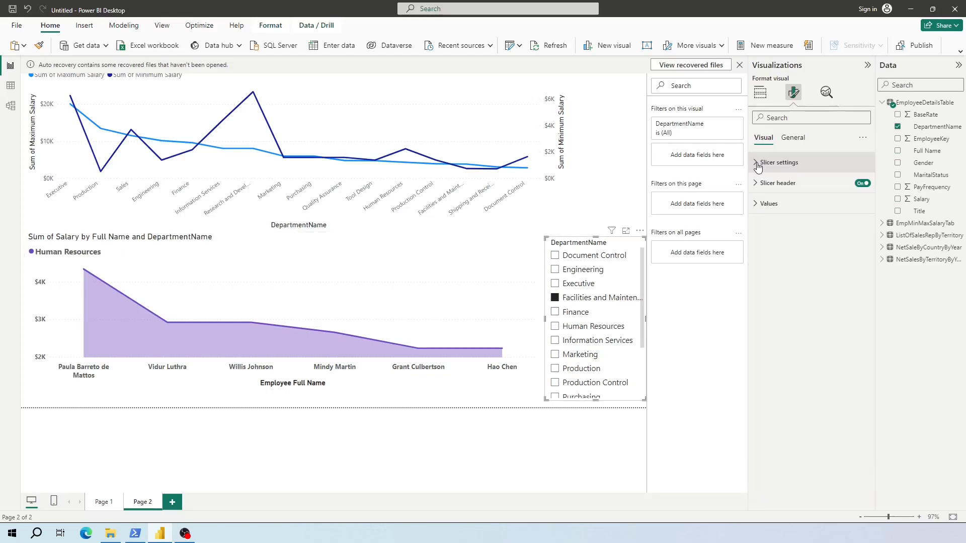
Give the department slicer a bold "Department Name" header and make its list values bold
left_click(756, 164)
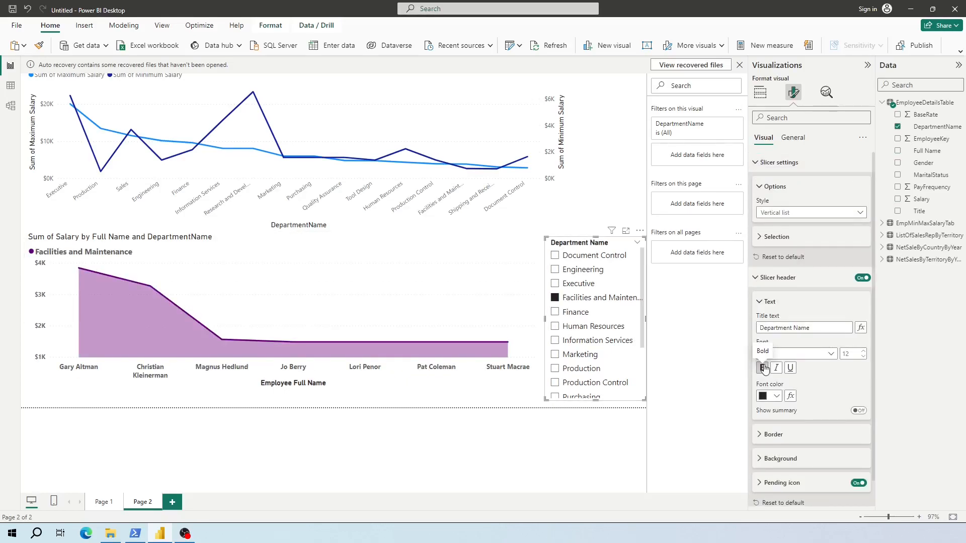
left_click(756, 275)
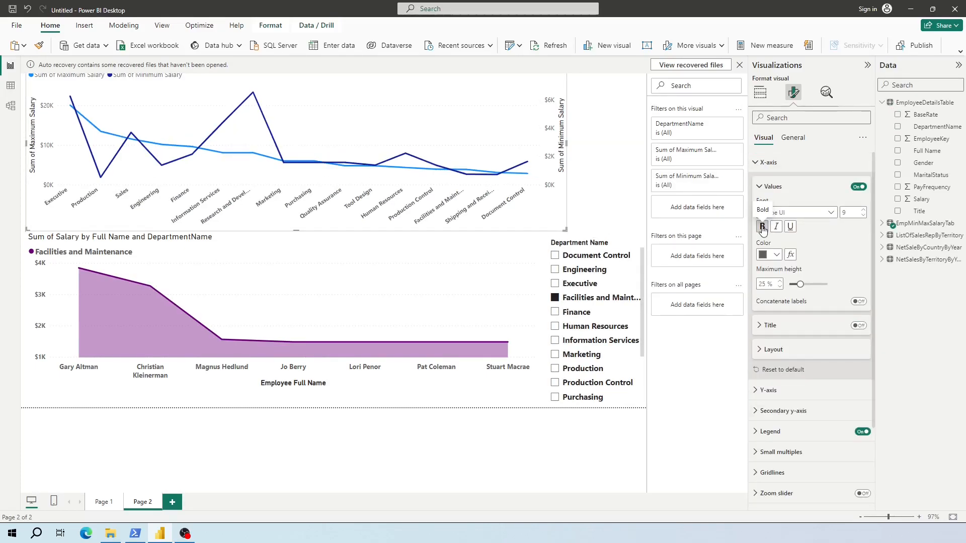
Make the line chart's axis values bold and slightly larger, and turn off both Y-axis titles
left_click(863, 210)
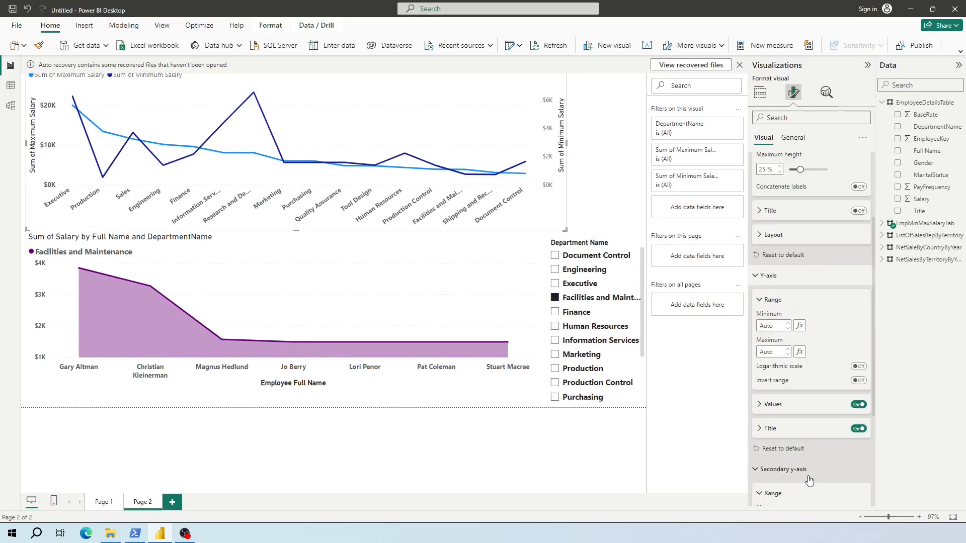
scroll(756, 437, "down", 3)
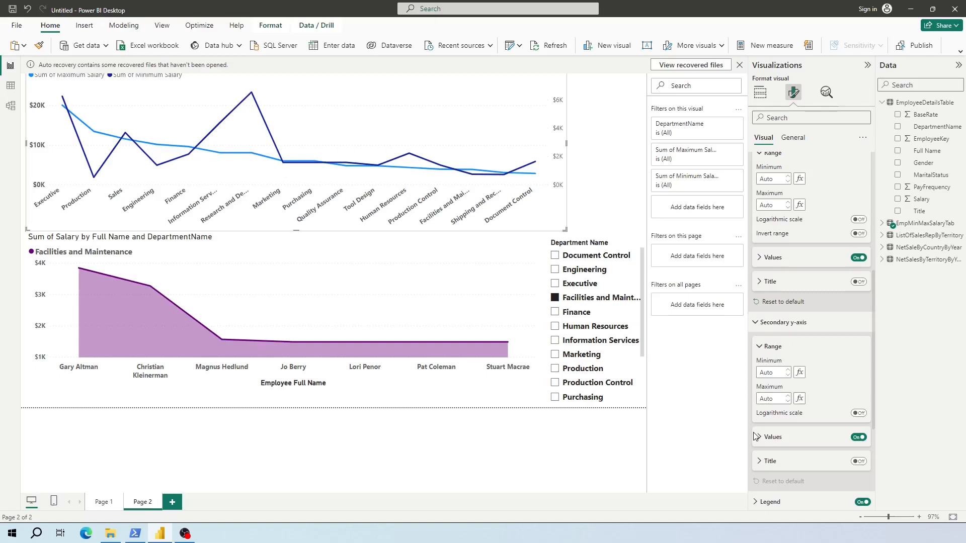
left_click(758, 436)
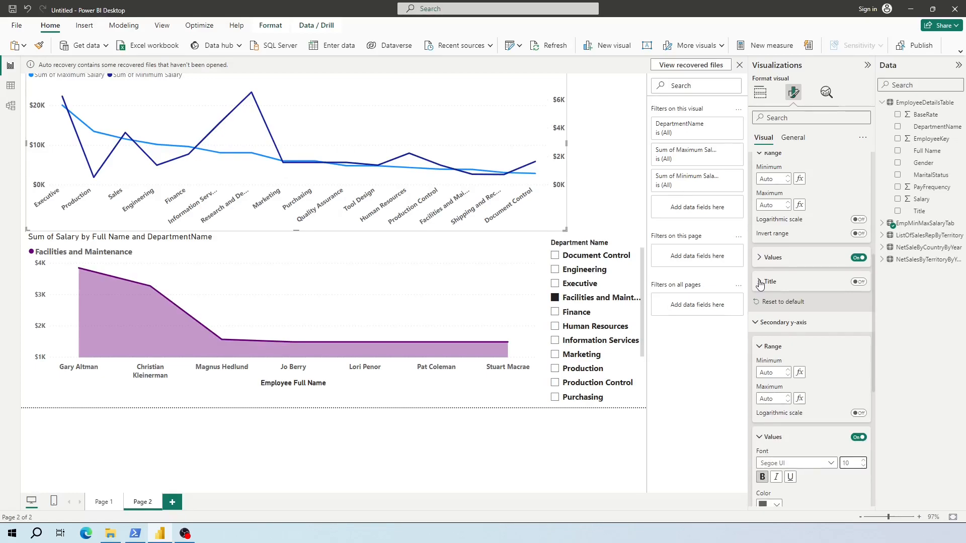
left_click(754, 324)
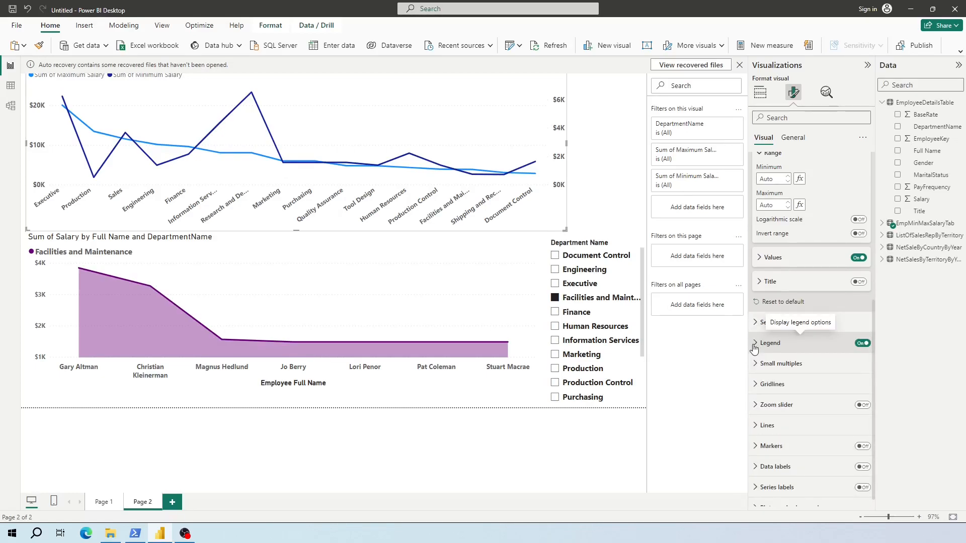
Make the line chart's legend text bold and adjust both charts' heights so the line chart's title fits on the page
left_click(754, 399)
scroll(760, 183, "down", 5)
Change the line chart's title text to "Maximum and Minimum Salary by Department"
left_click(793, 138)
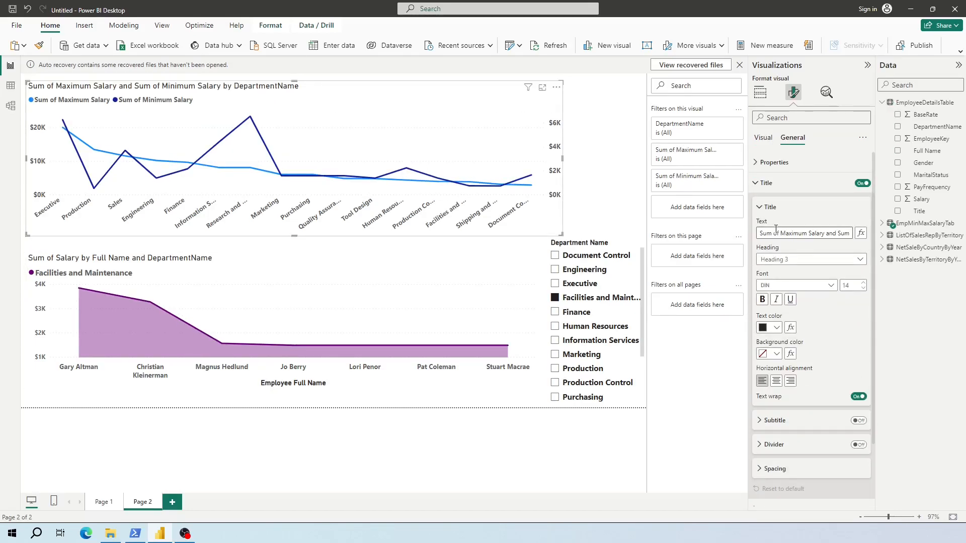
left_click(779, 233)
key("BackSpace")
key("BackSpace")
key("BackSpace")
key("BackSpace")
key("BackSpace")
key("BackSpace")
key("BackSpace")
left_click(838, 233)
key("BackSpace")
key("BackSpace")
key("BackSpace")
key("BackSpace")
key("BackSpace")
key("BackSpace")
key("BackSpace")
left_click(806, 233)
key("BackSpace")
key("BackSpace")
key("BackSpace")
key("BackSpace")
key("BackSpace")
key("BackSpace")
key("BackSpace")
key("End")
key("BackSpace")
key("BackSpace")
key("BackSpace")
key("BackSpace")
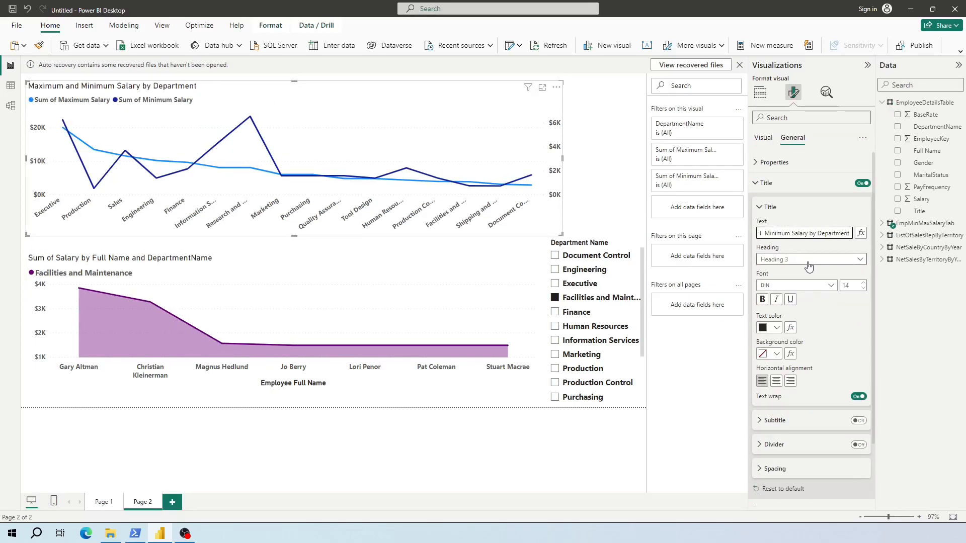
Format the line chart's title as Heading 2 in bold Arial Black, size 19, centered
left_click(808, 263)
left_click(795, 272)
left_click(762, 299)
left_click(864, 283)
left_click(864, 283)
left_click(864, 283)
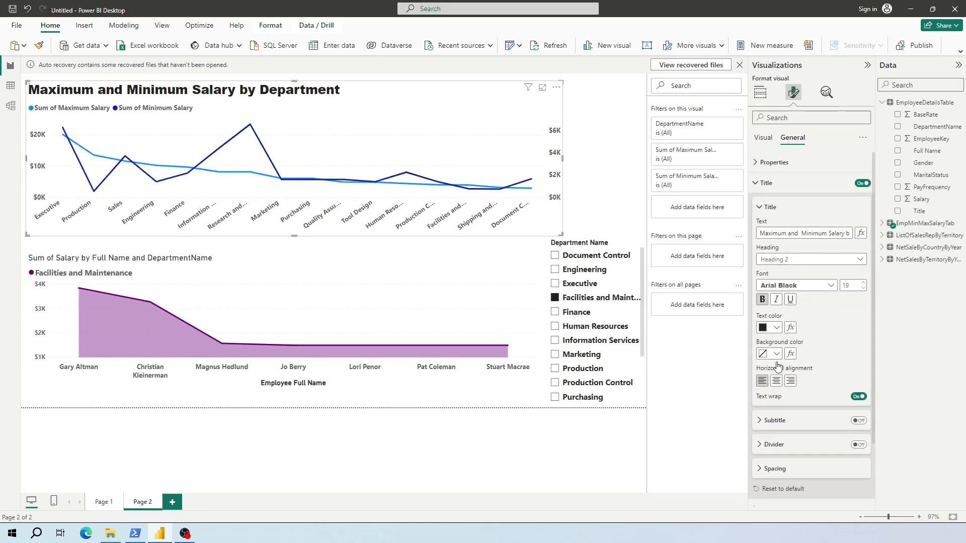
left_click(776, 381)
Change the area chart's title text to "Salary by Full Name and by DepartmentName"
double_click(823, 233)
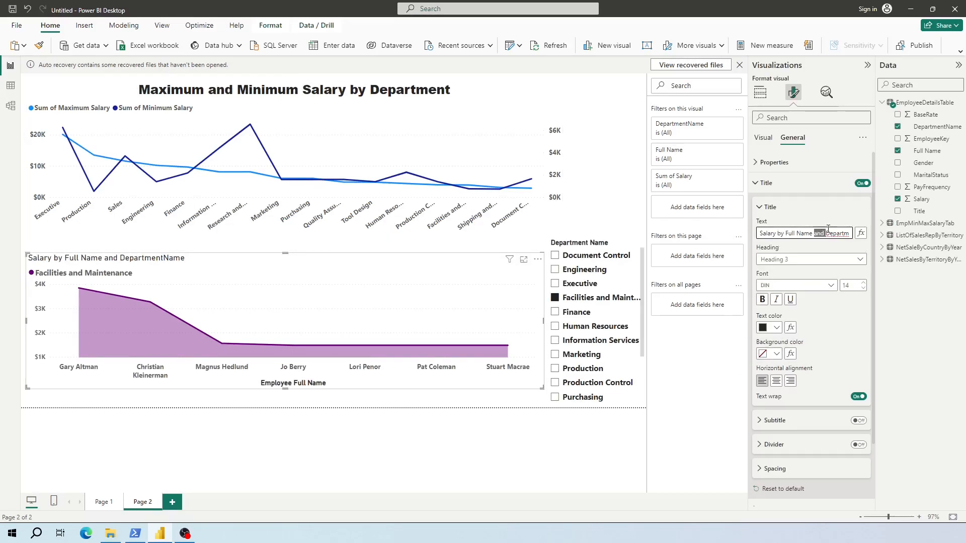
left_click(826, 232)
type("by")
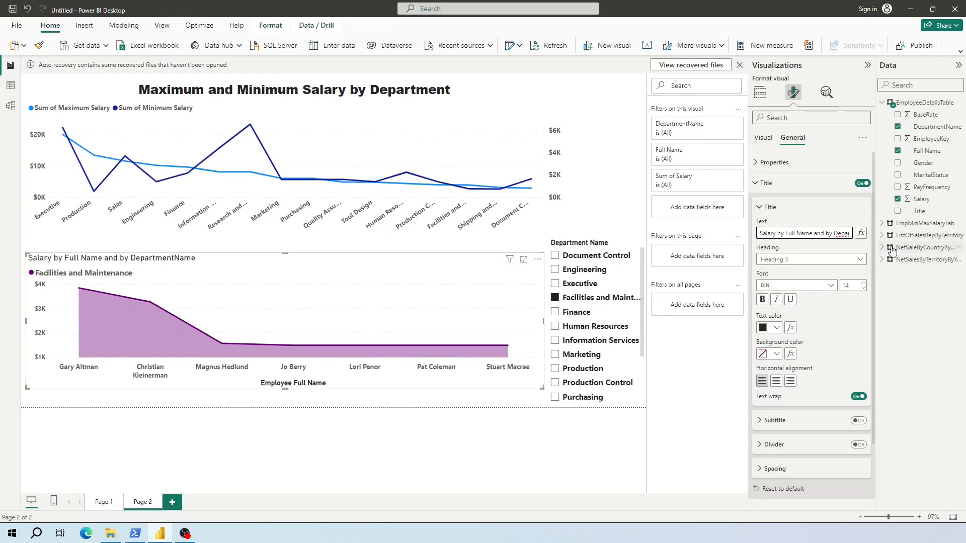